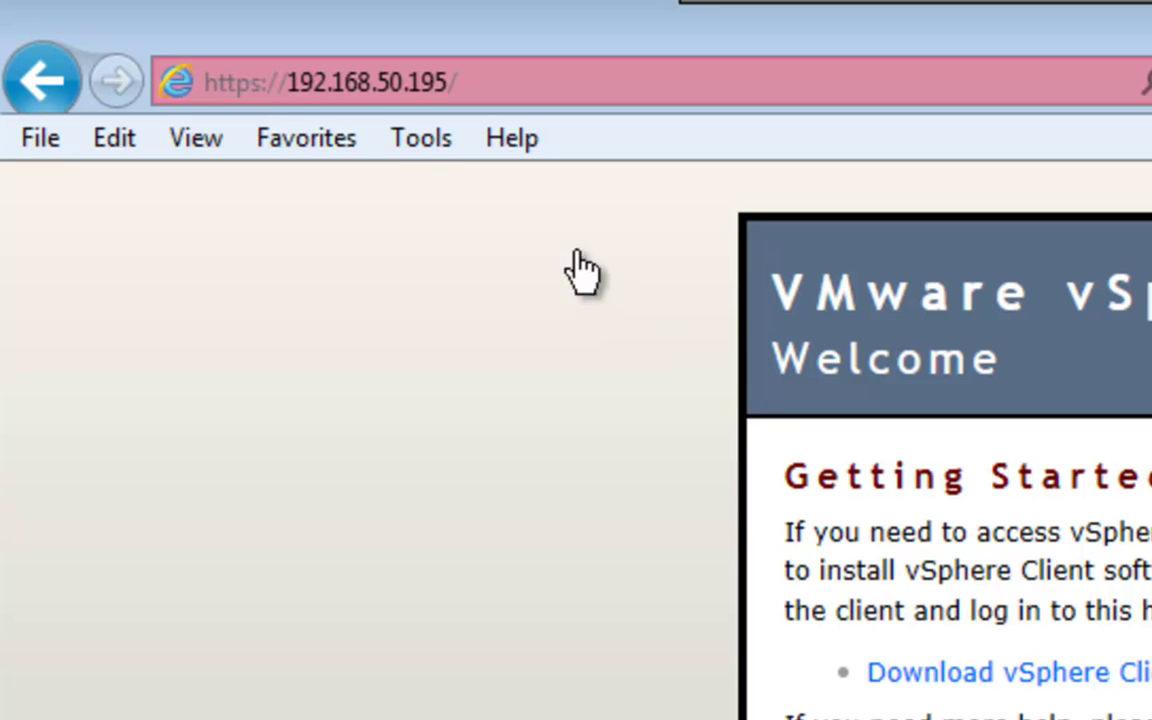
left_click(503, 88)
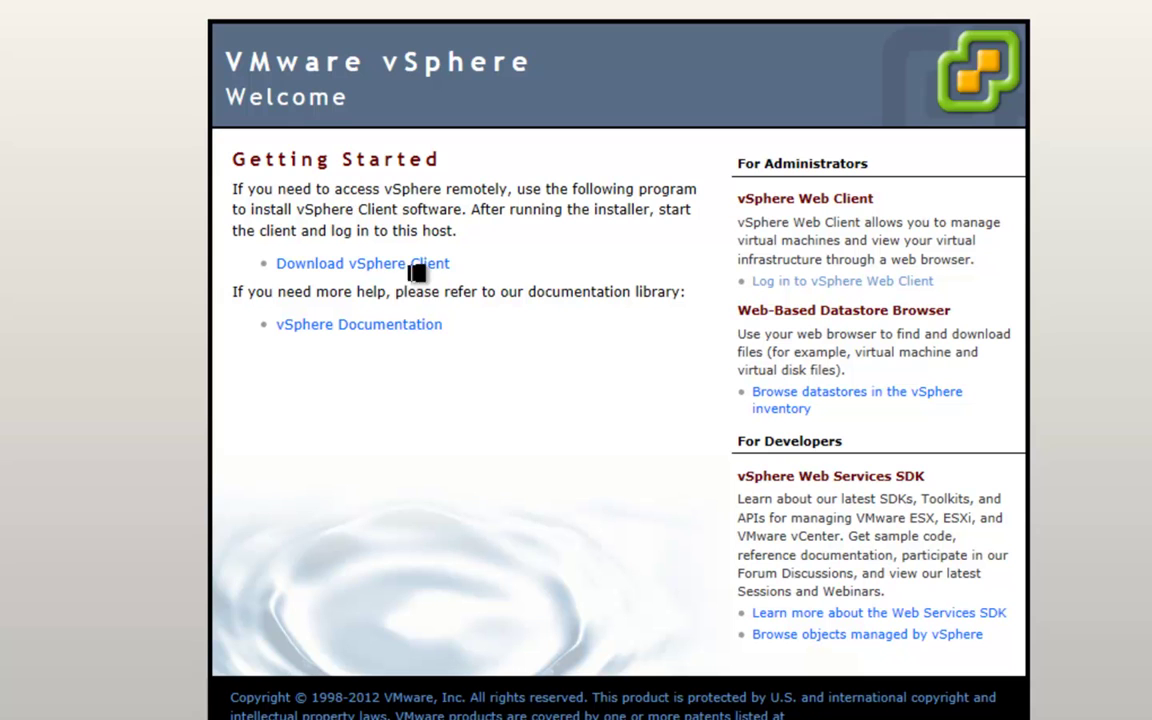
left_click(415, 265)
left_click(850, 284)
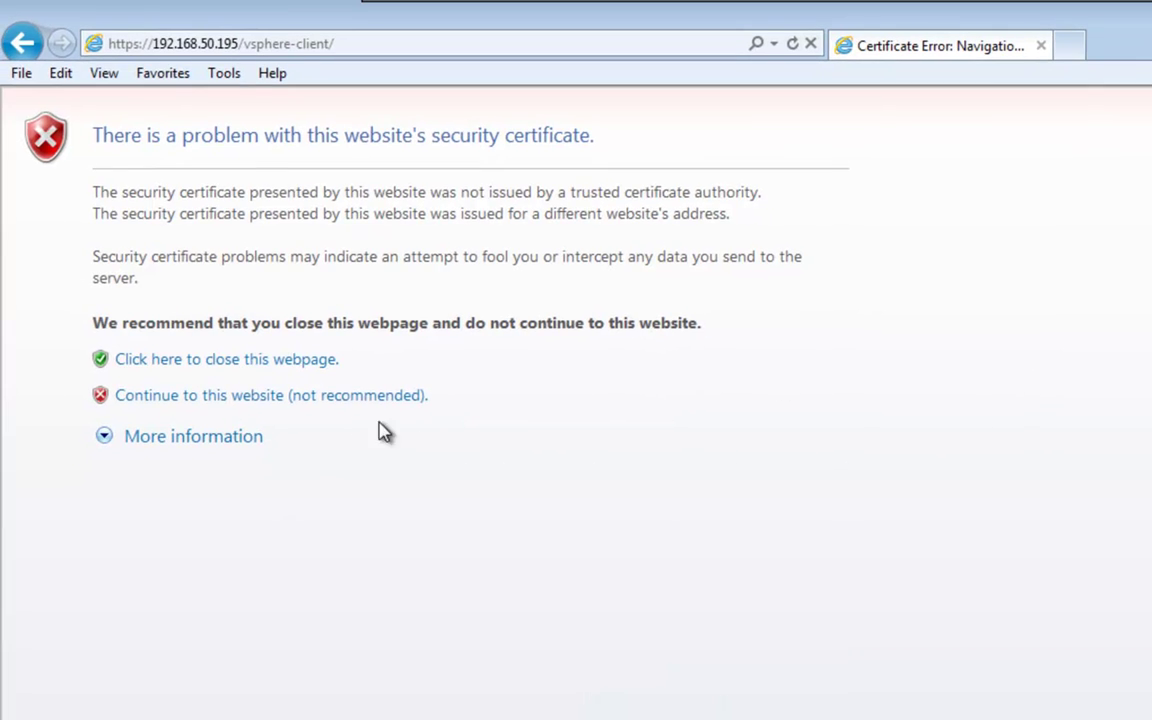
left_click(322, 399)
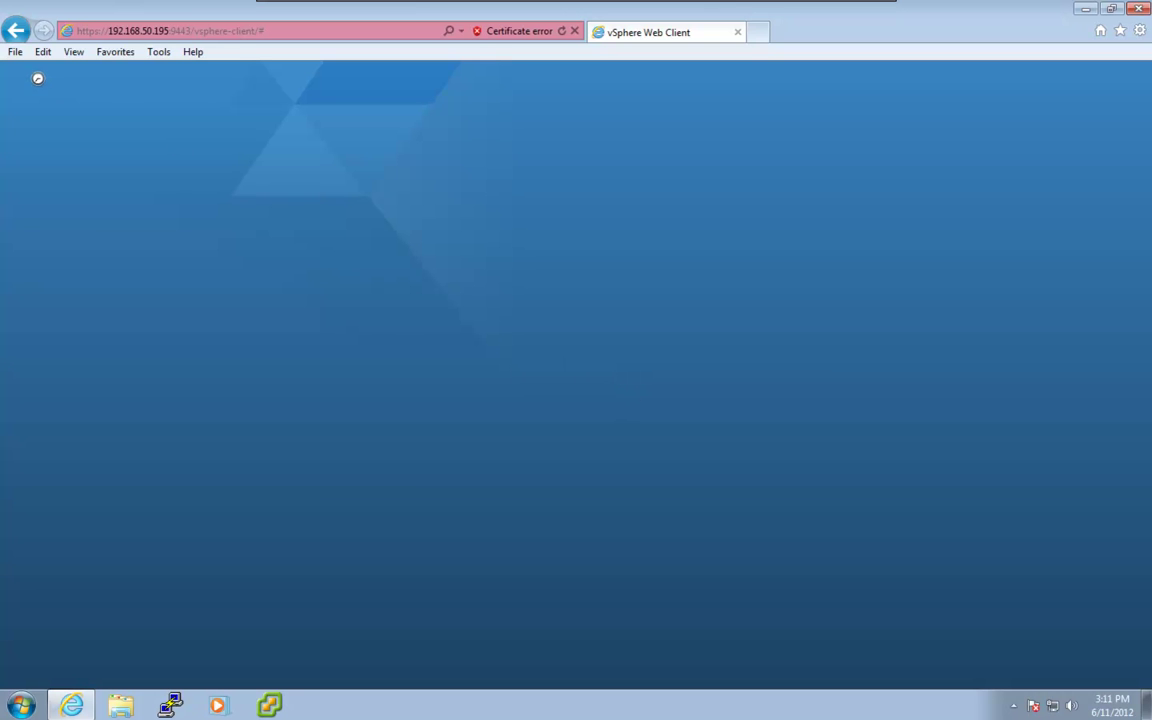
left_click(172, 31)
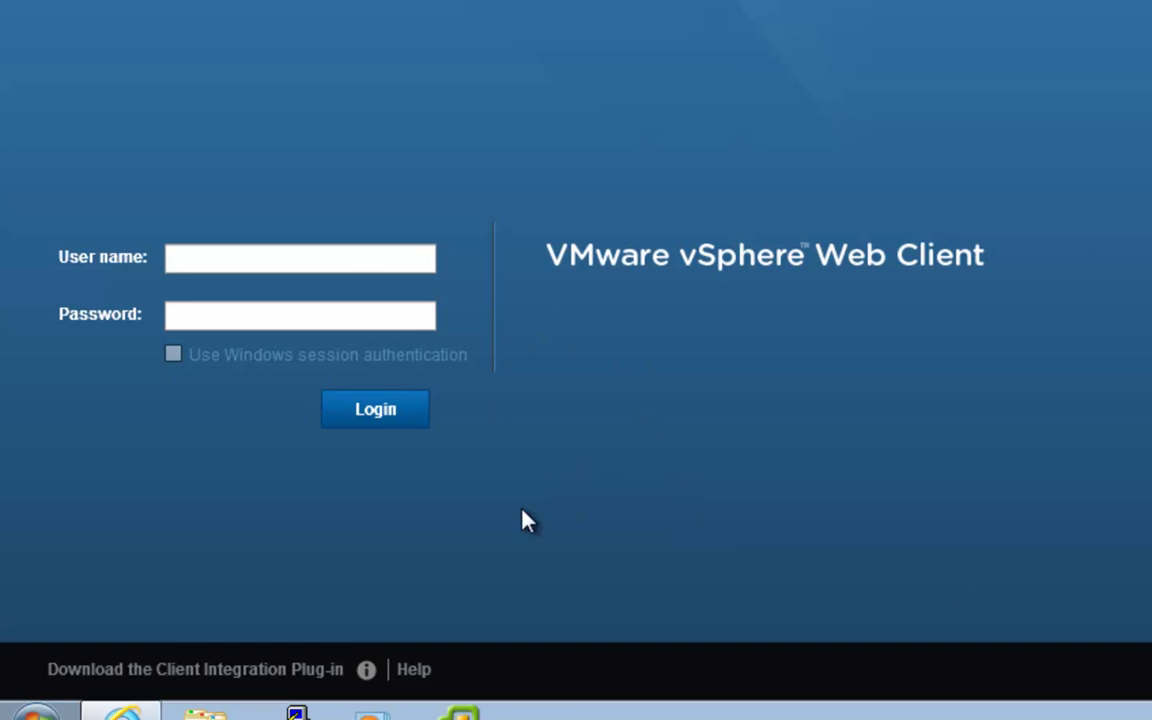
Save VMware-ClientIntegrationPlugin-5.1.0.exe (42.1 MB) to the Desktop using Save as.
left_click(154, 672)
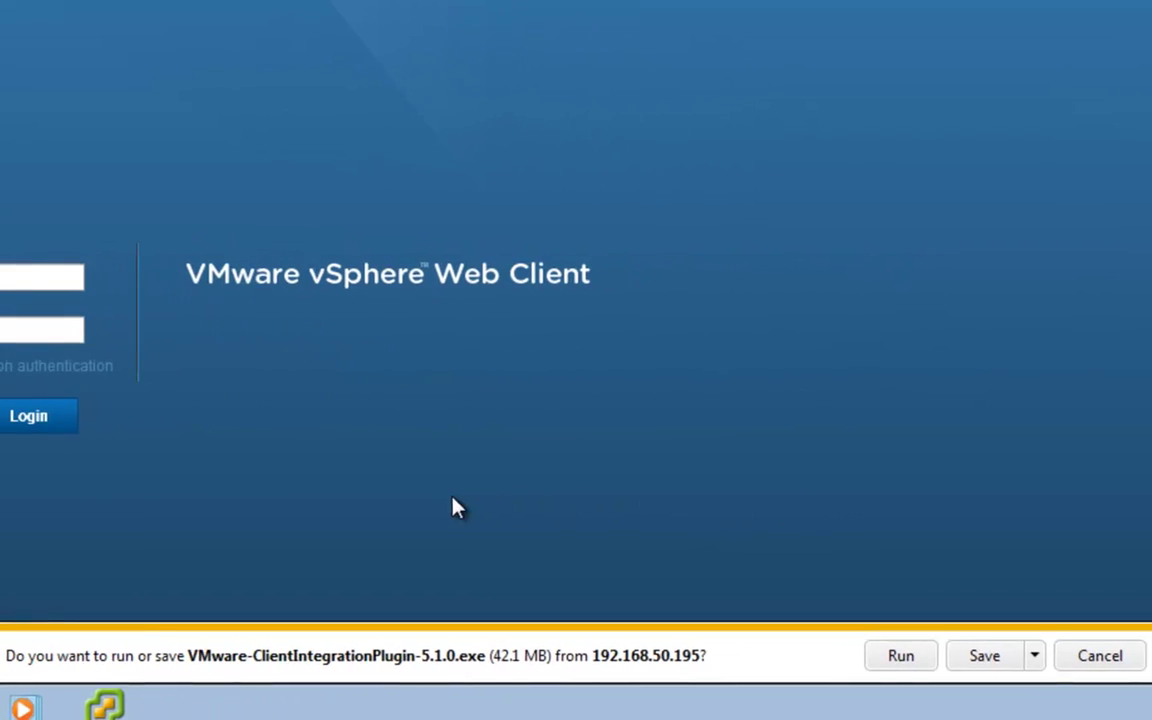
left_click(1032, 656)
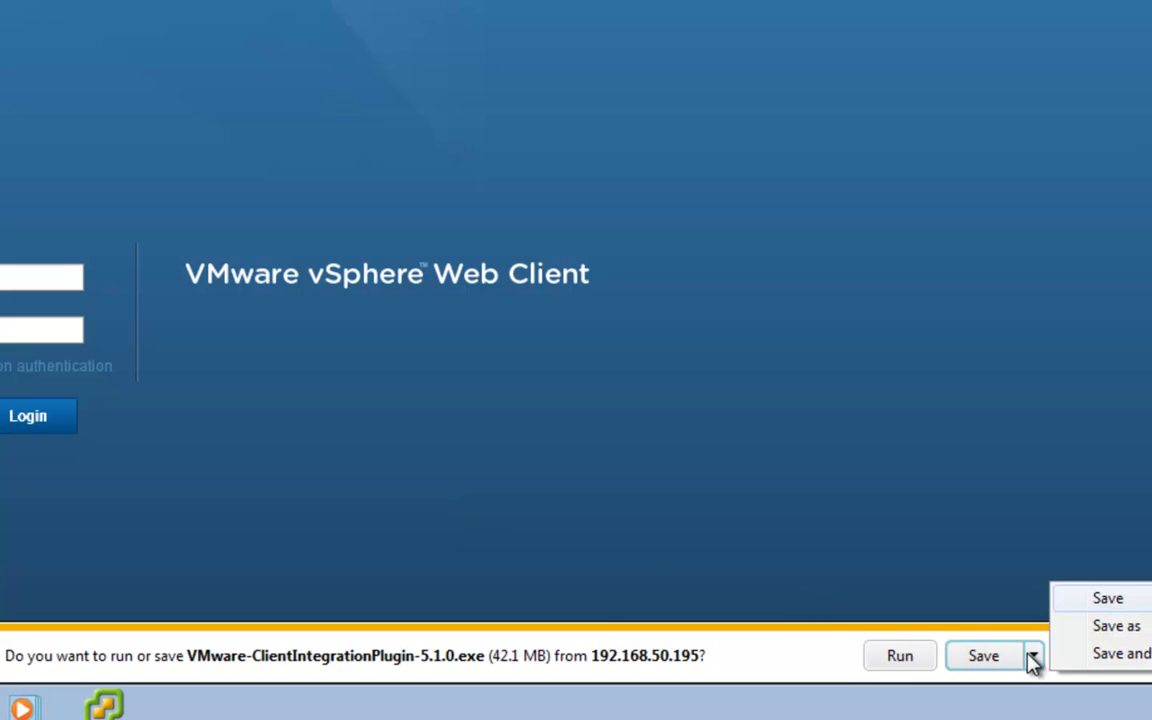
left_click(1088, 634)
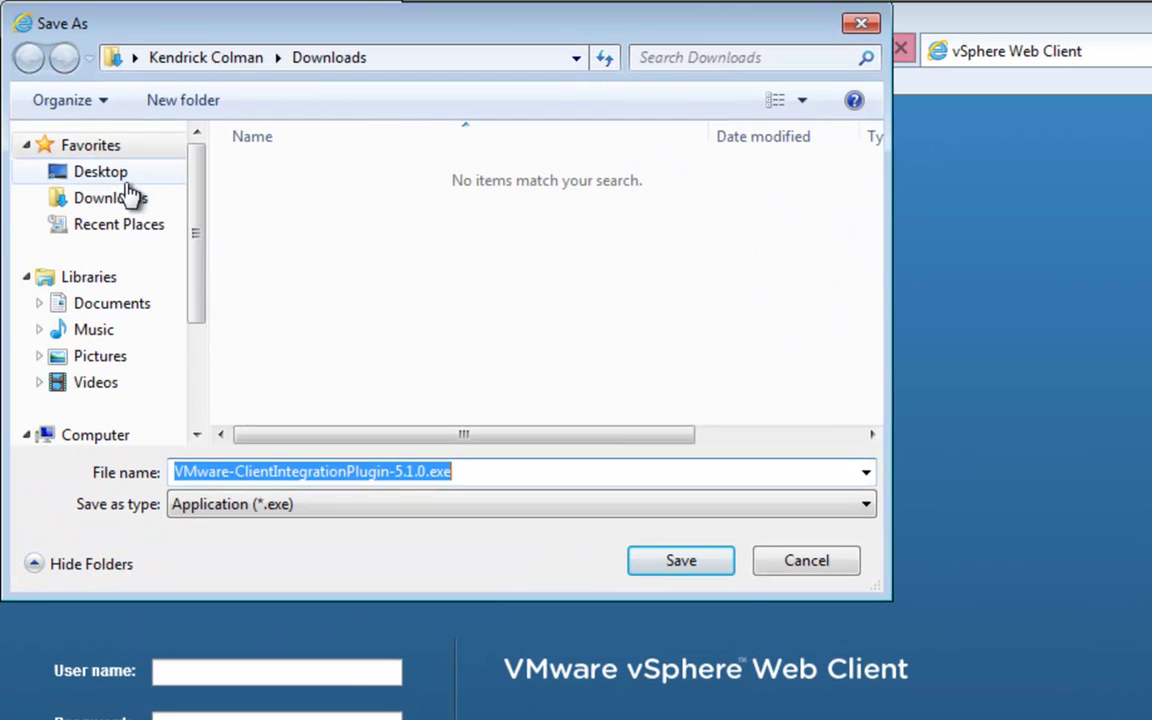
left_click(124, 178)
left_click(664, 568)
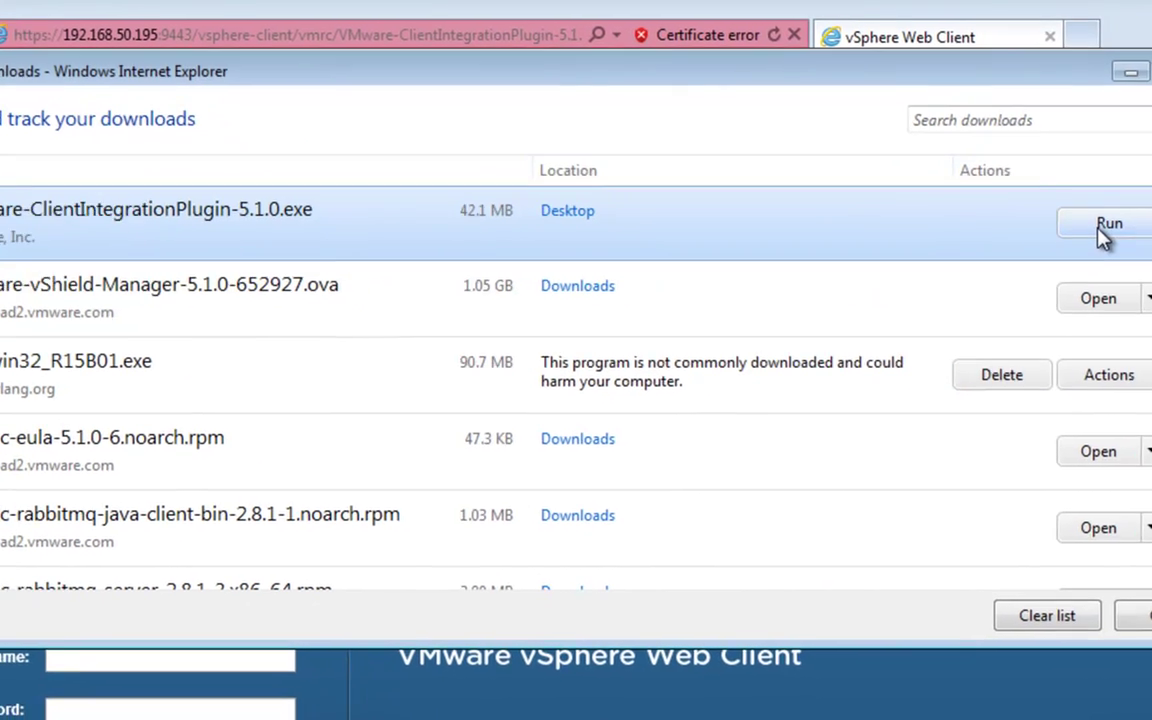
Run the downloaded plug-in installer with admin approval, closing Internet Explorer and retrying.
left_click(1108, 226)
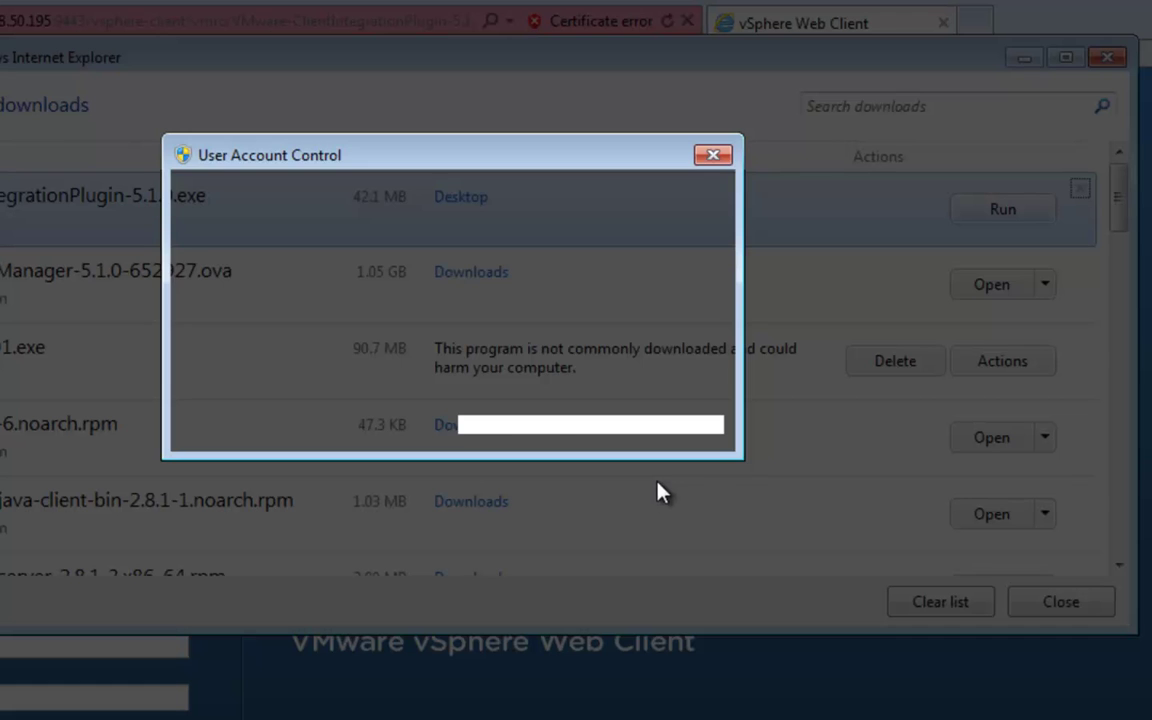
left_click(555, 373)
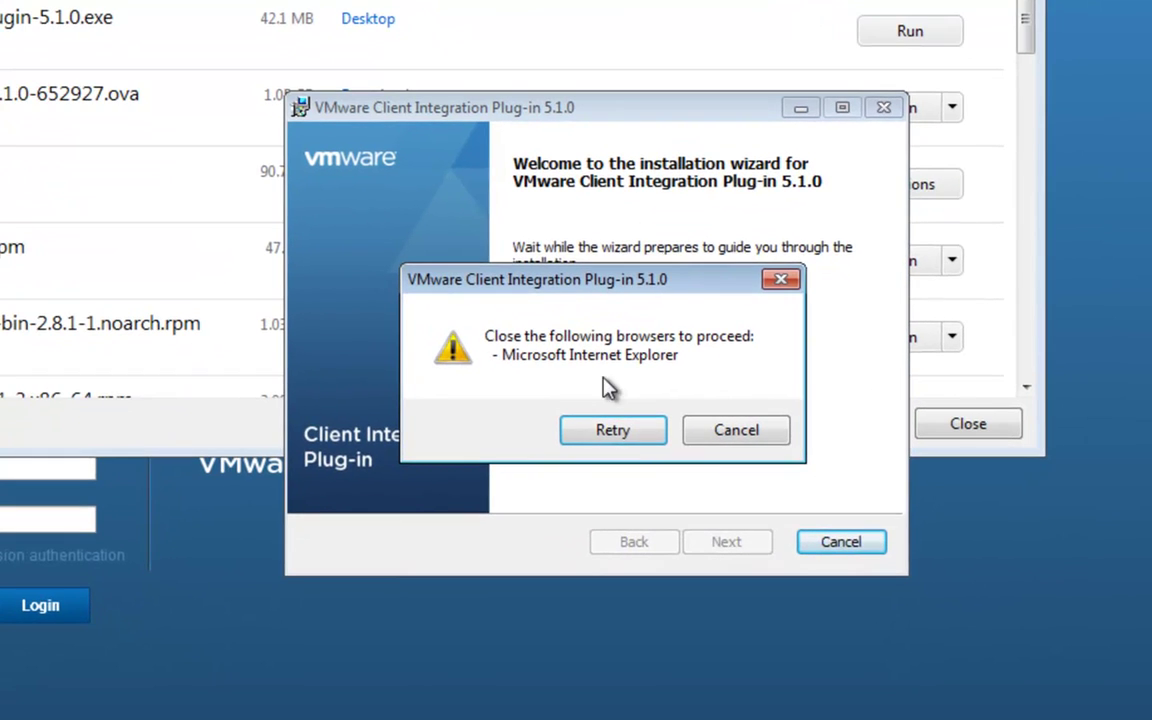
left_click(1148, 4)
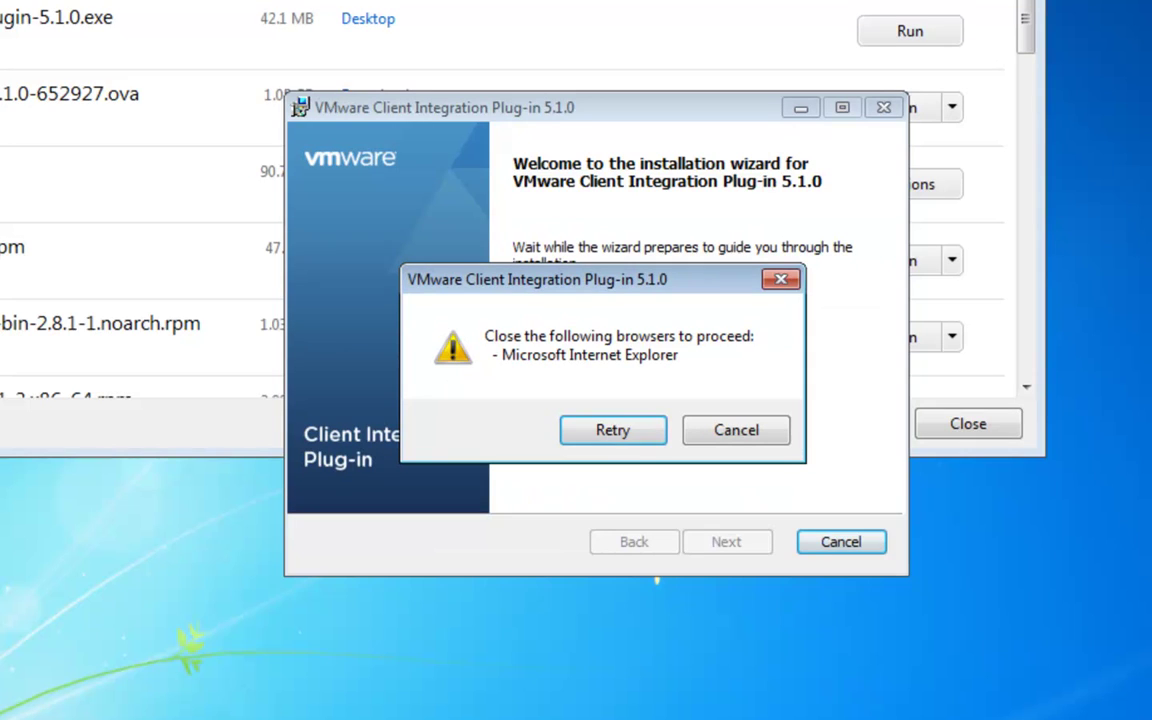
left_click(604, 438)
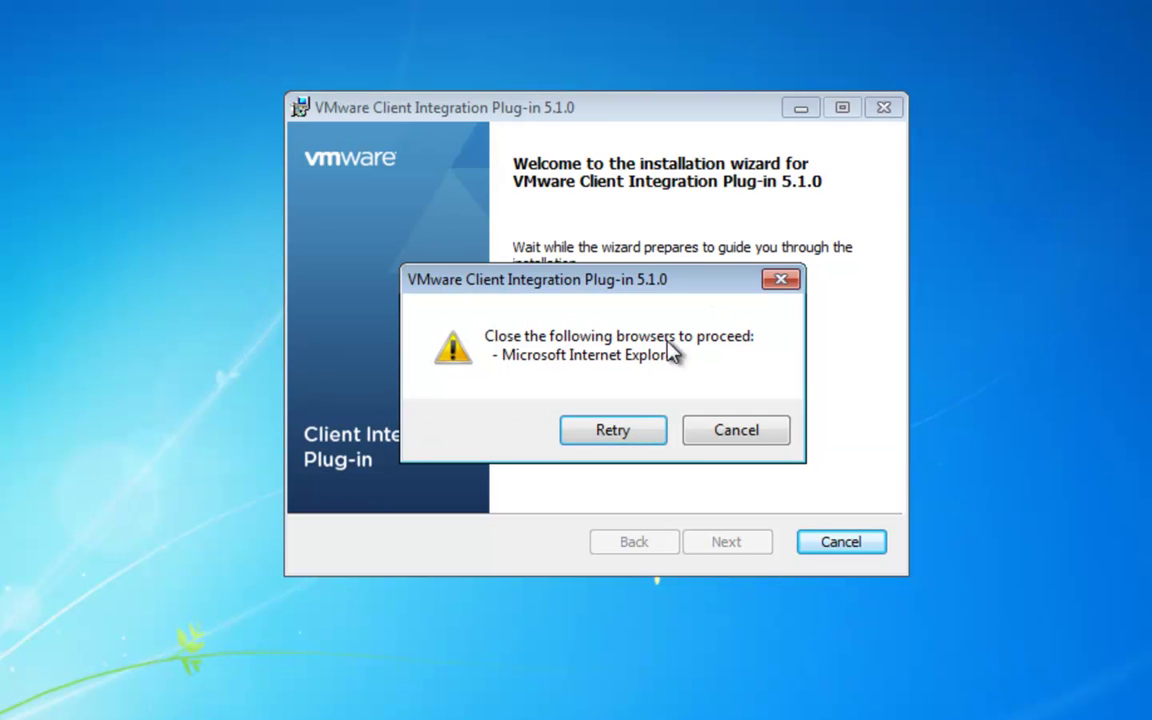
Accept the license and install Client Integration Plug-in 5.1.0 into the default Program Files folder.
left_click(614, 436)
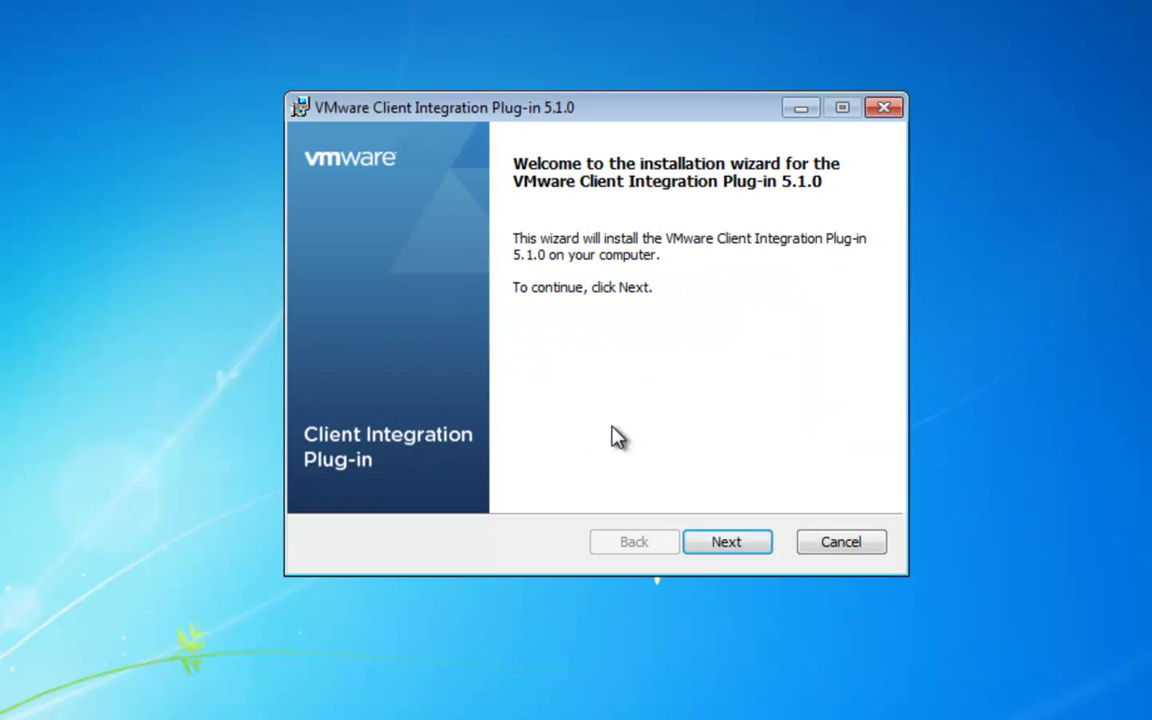
left_click(730, 544)
left_click(514, 463)
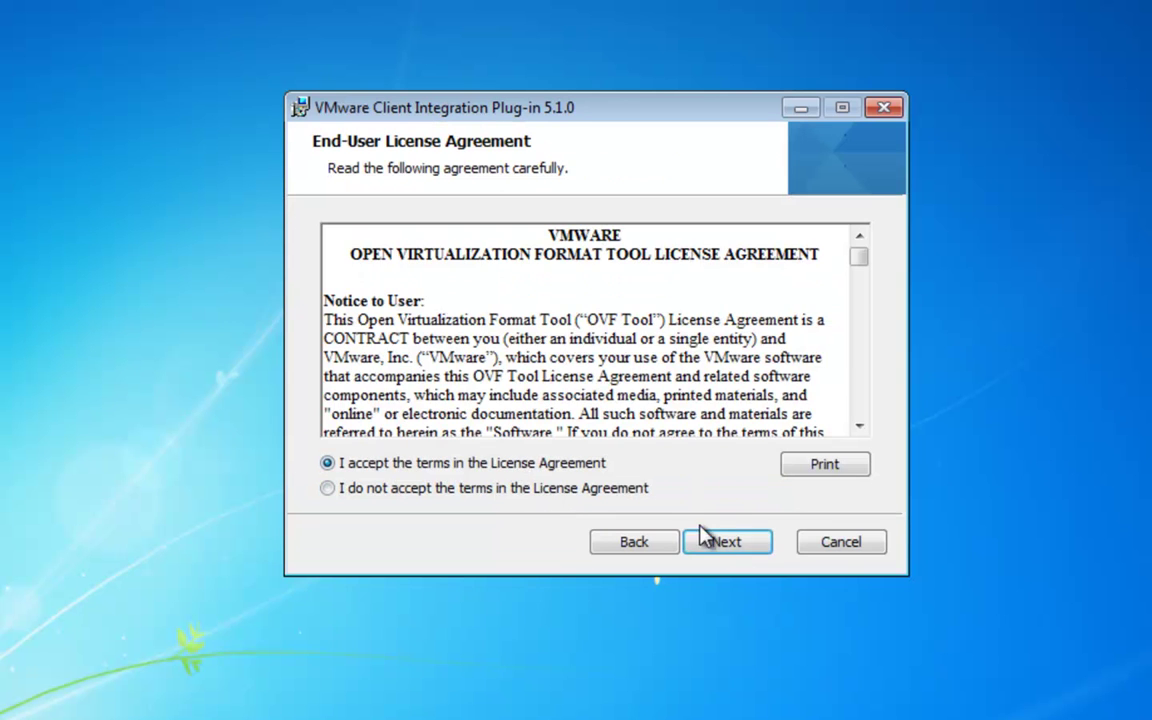
left_click(716, 542)
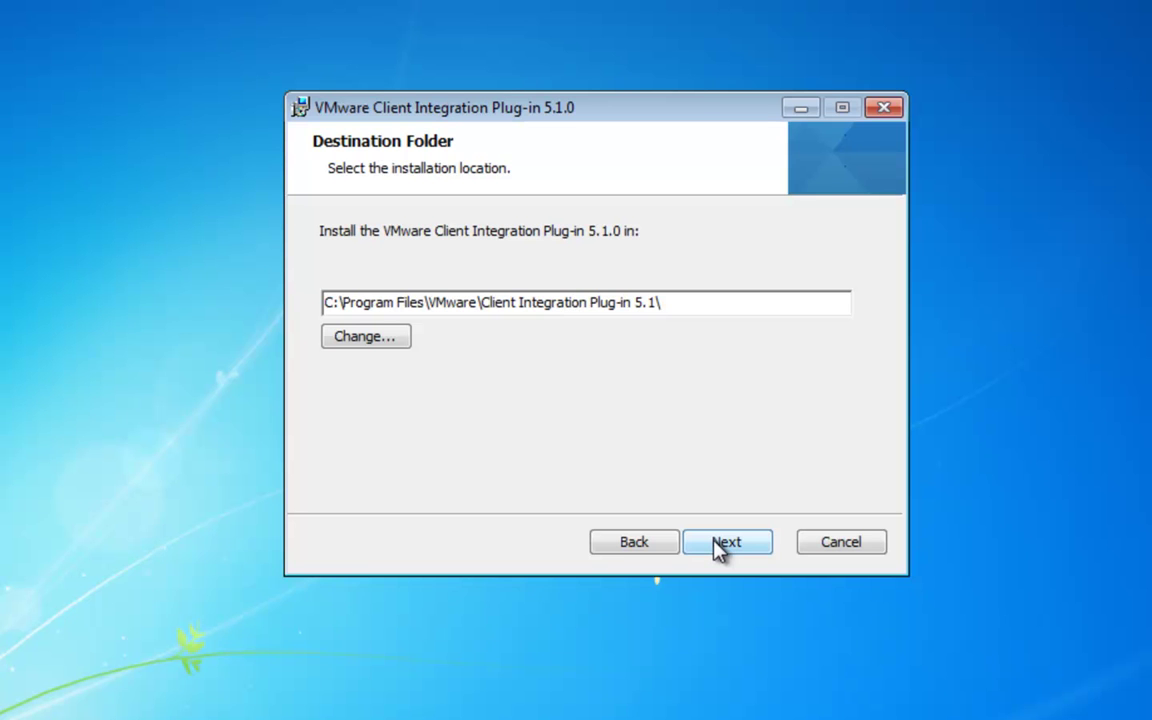
left_click(719, 549)
left_click(716, 542)
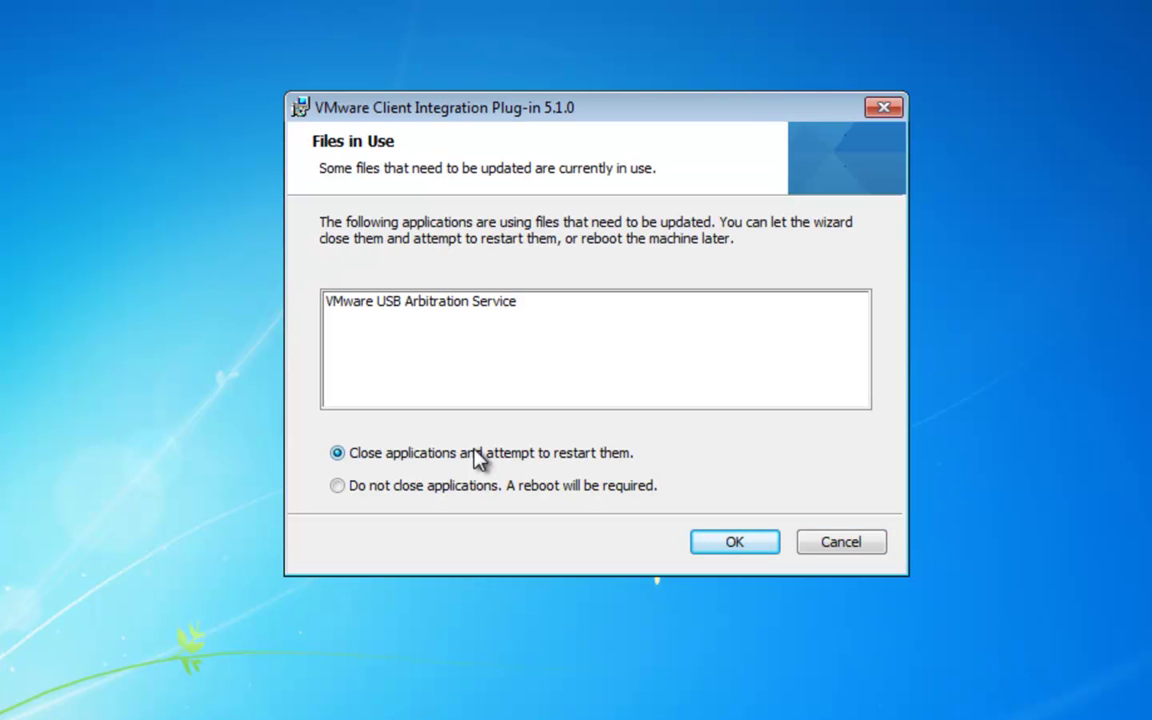
left_click(718, 545)
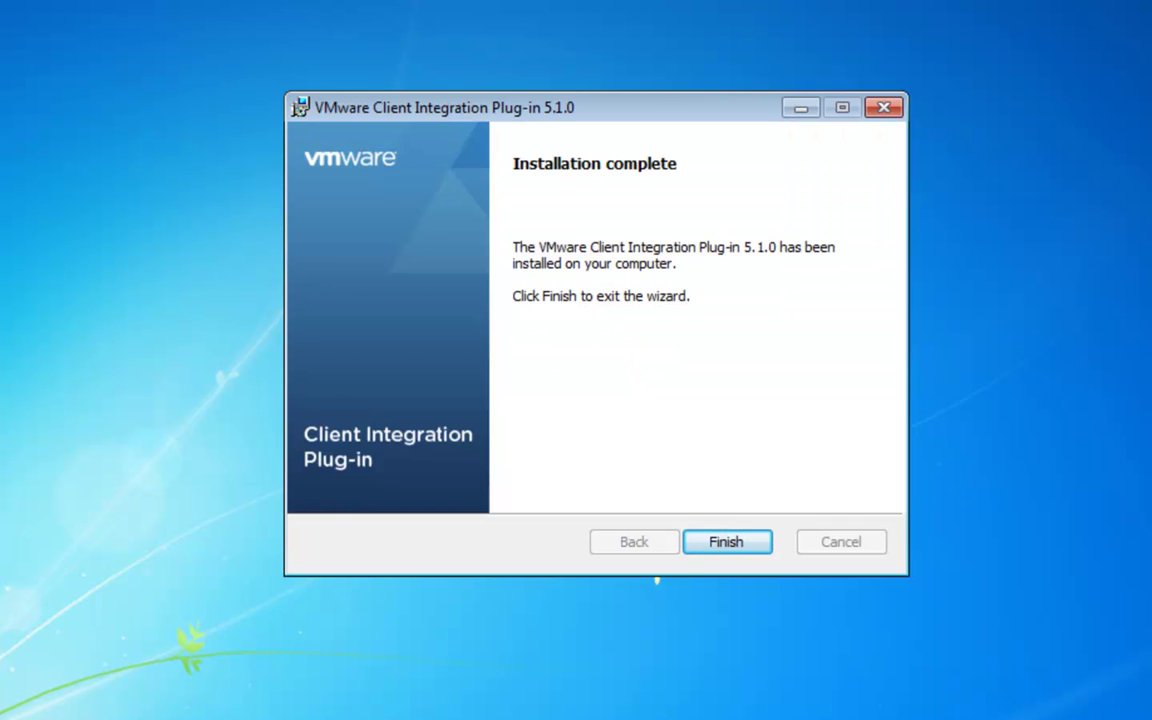
Finish the installer and browse to the vCenter server at 192.168.50.195 past the certificate warning.
left_click(750, 546)
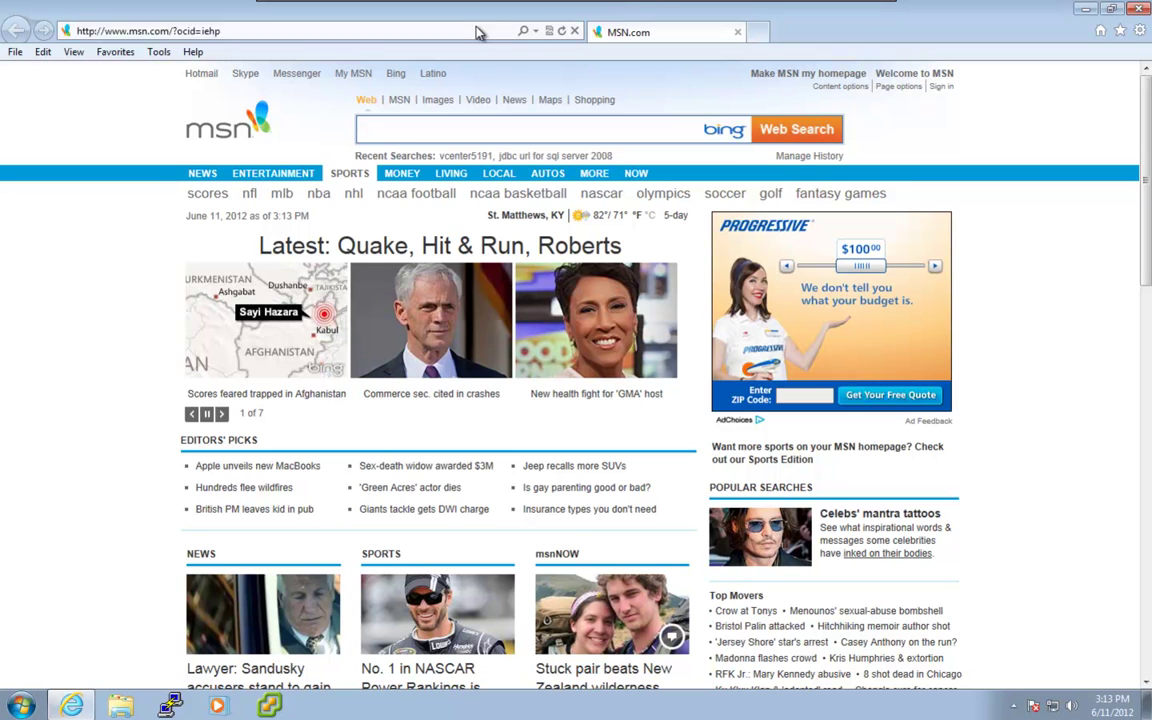
left_click(477, 33)
type("192.168.50.195/")
key("Down")
key("Return")
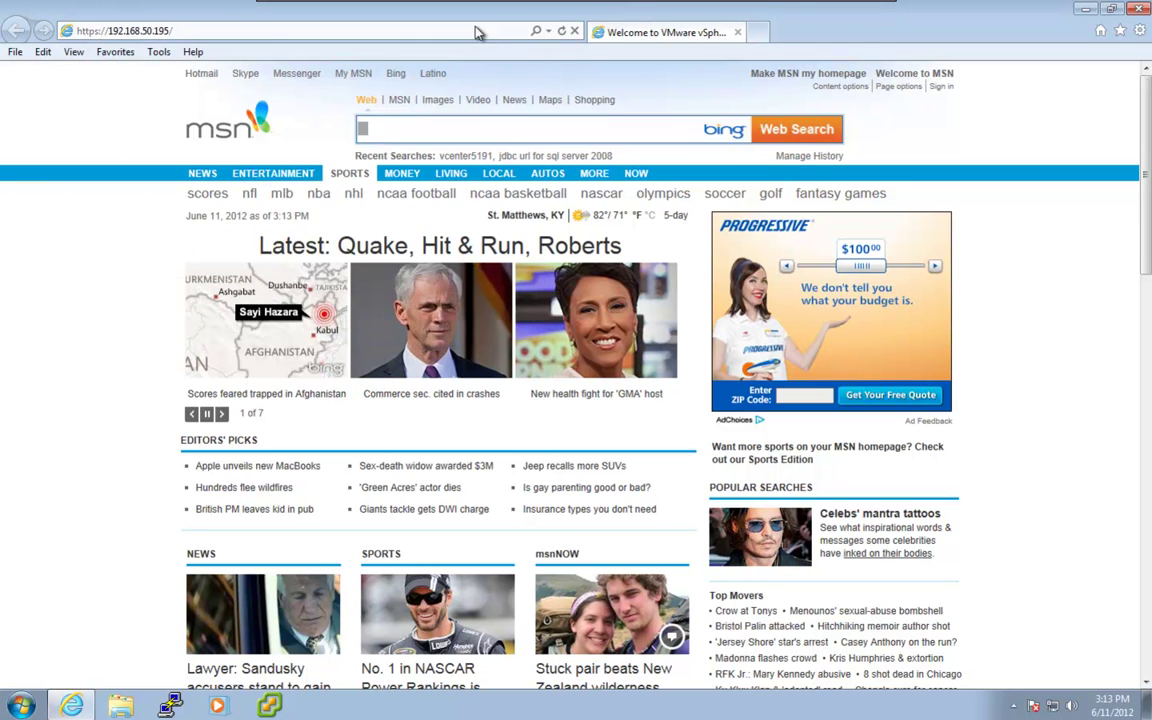
left_click(188, 284)
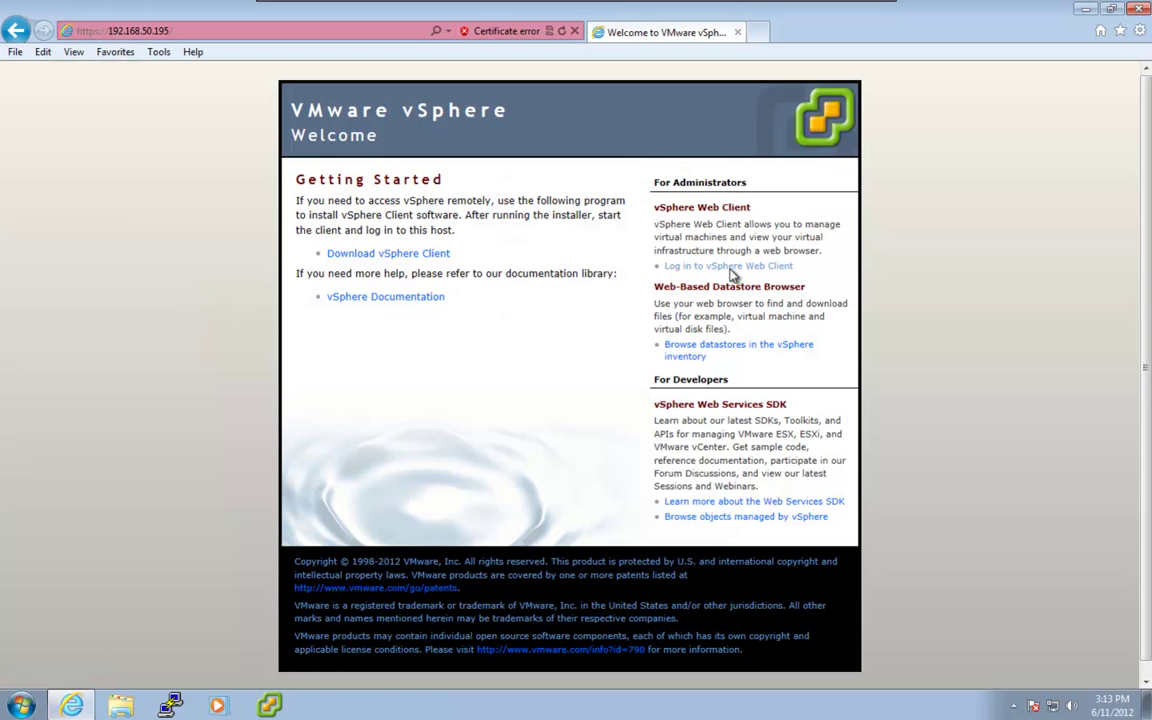
Open the vSphere Web Client login page and add it to the Favorites bar.
left_click(748, 267)
left_click(246, 282)
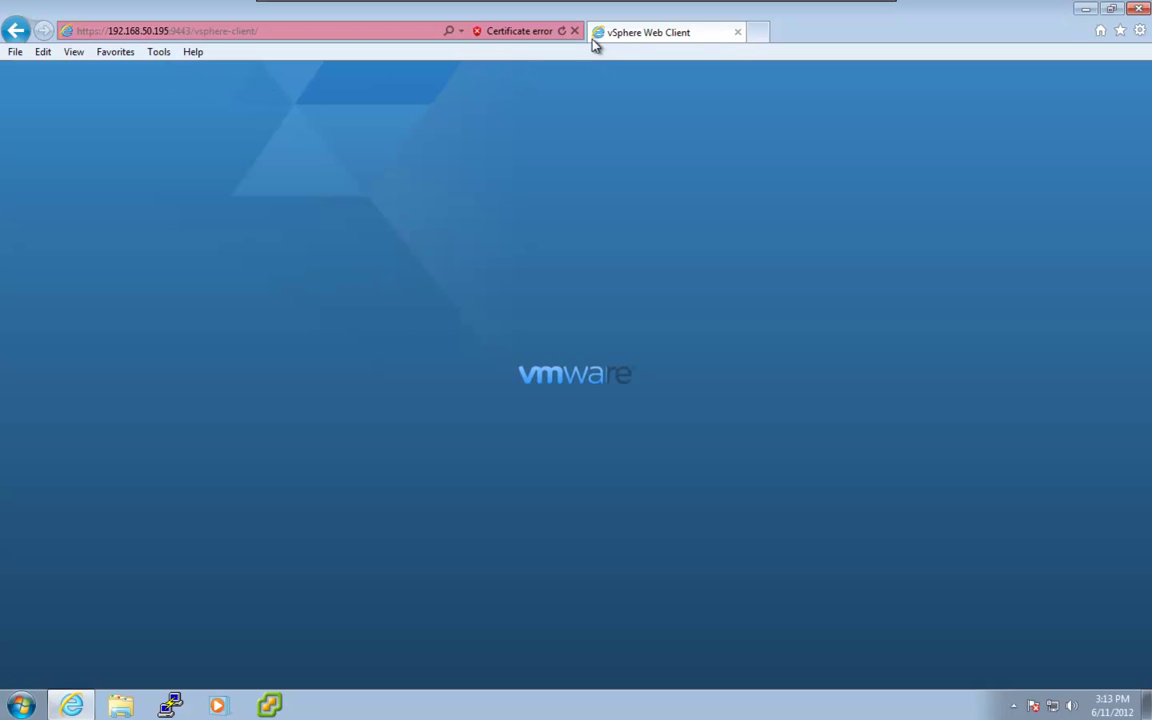
left_click(118, 52)
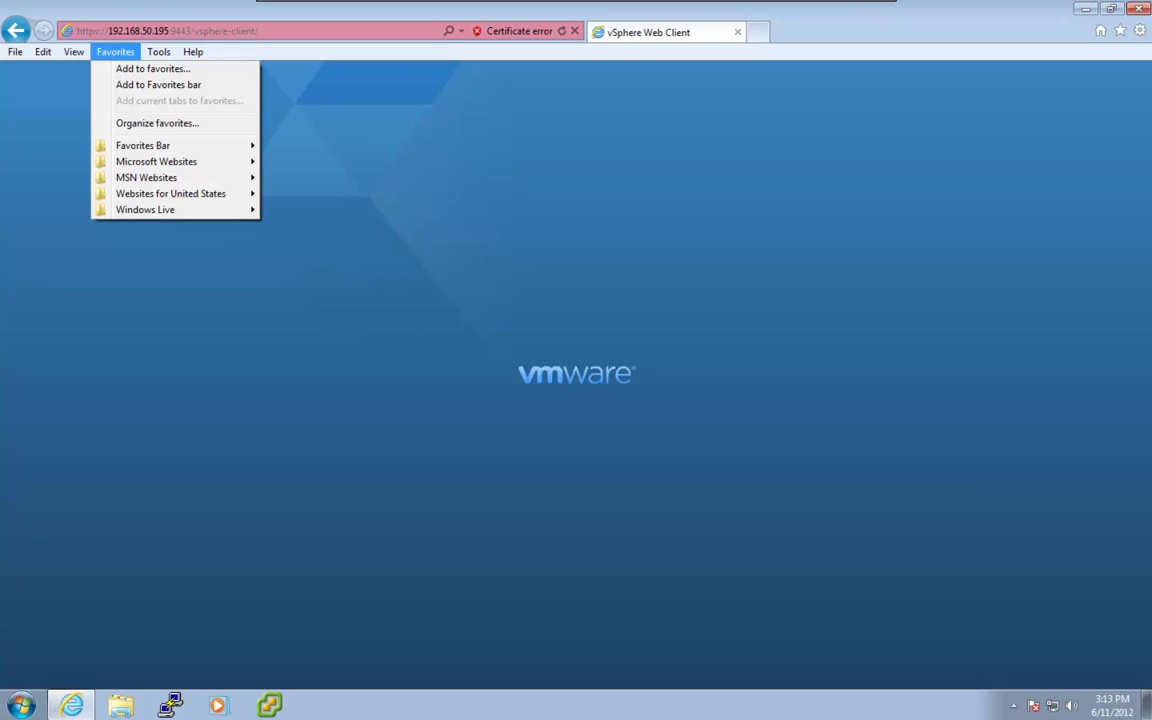
left_click(158, 84)
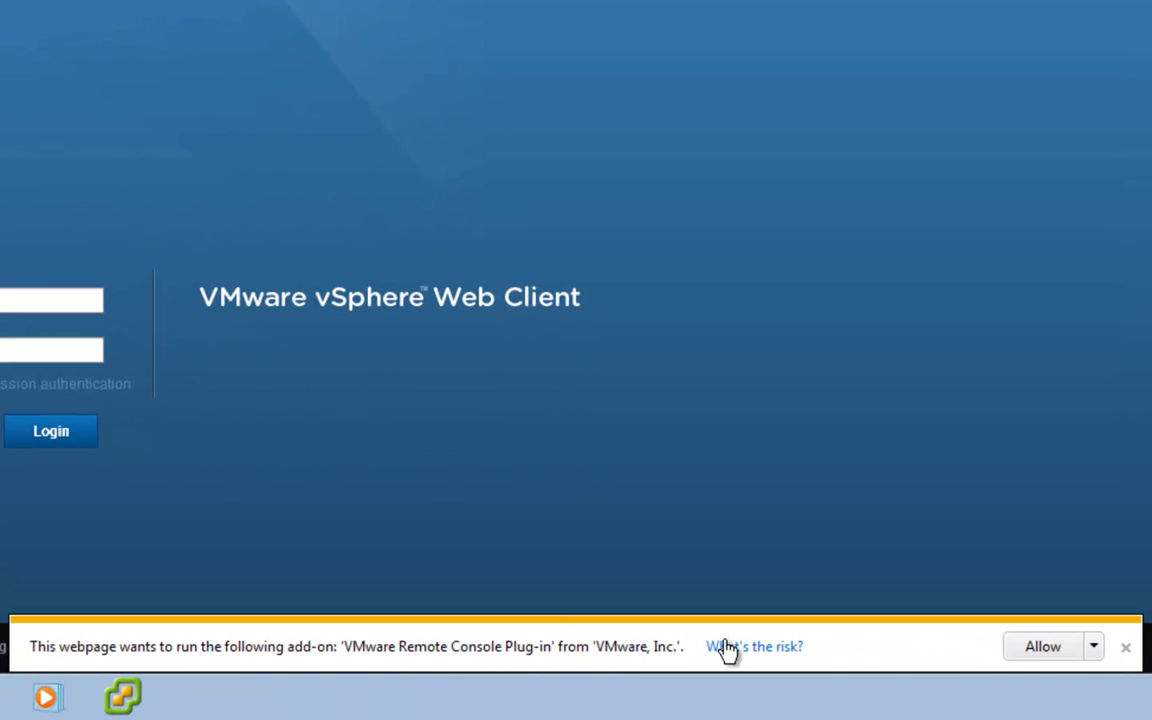
Allow the VMware Remote Console Plug-in and VMware Client Support Plug-in add-ons to run.
left_click(1095, 647)
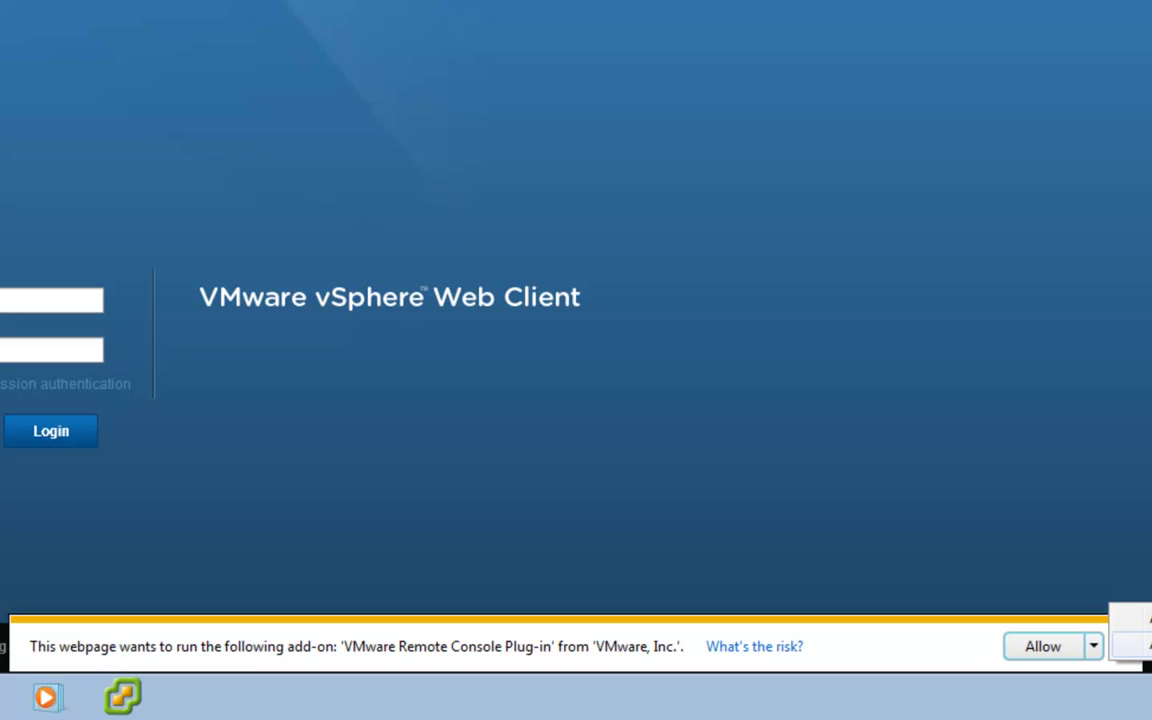
left_click(1010, 653)
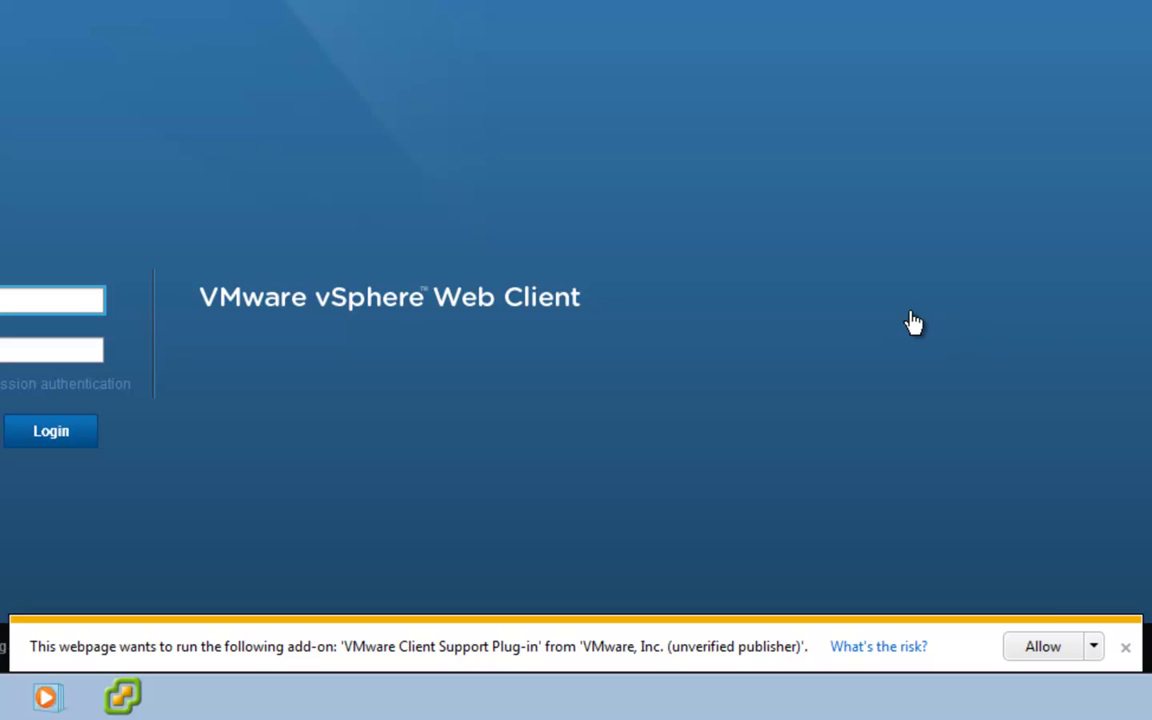
left_click(1135, 650)
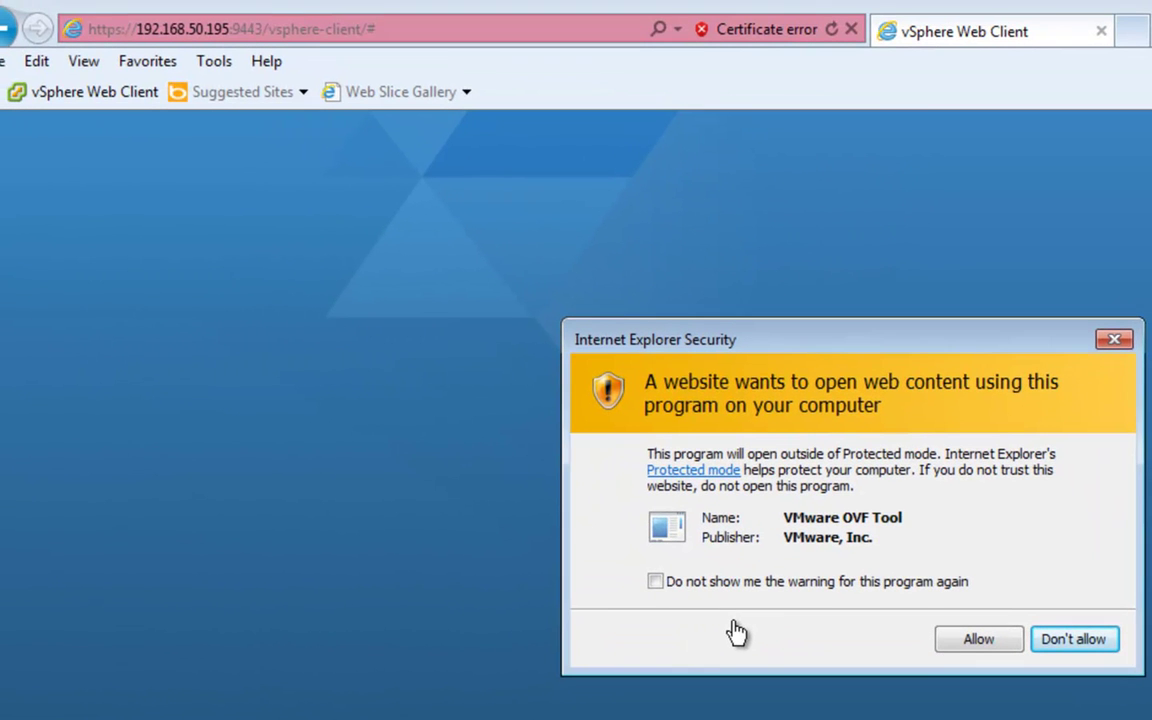
Let the page open the VMware OVF Tool without asking again.
left_click(733, 578)
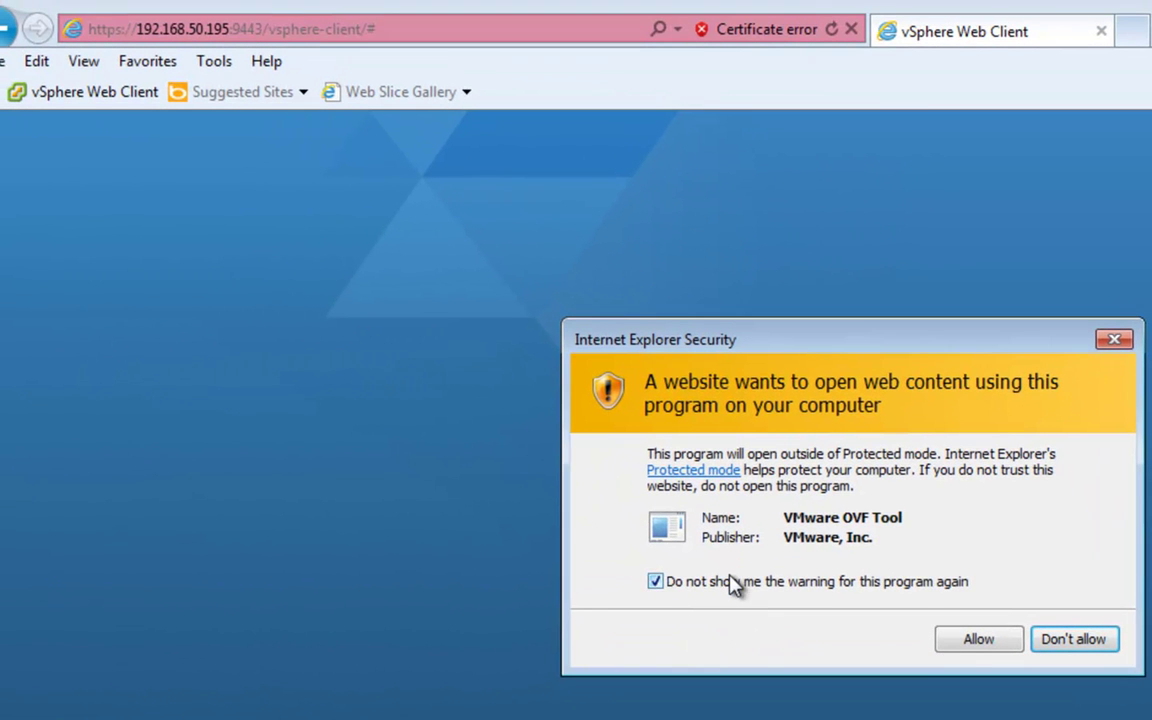
left_click(970, 641)
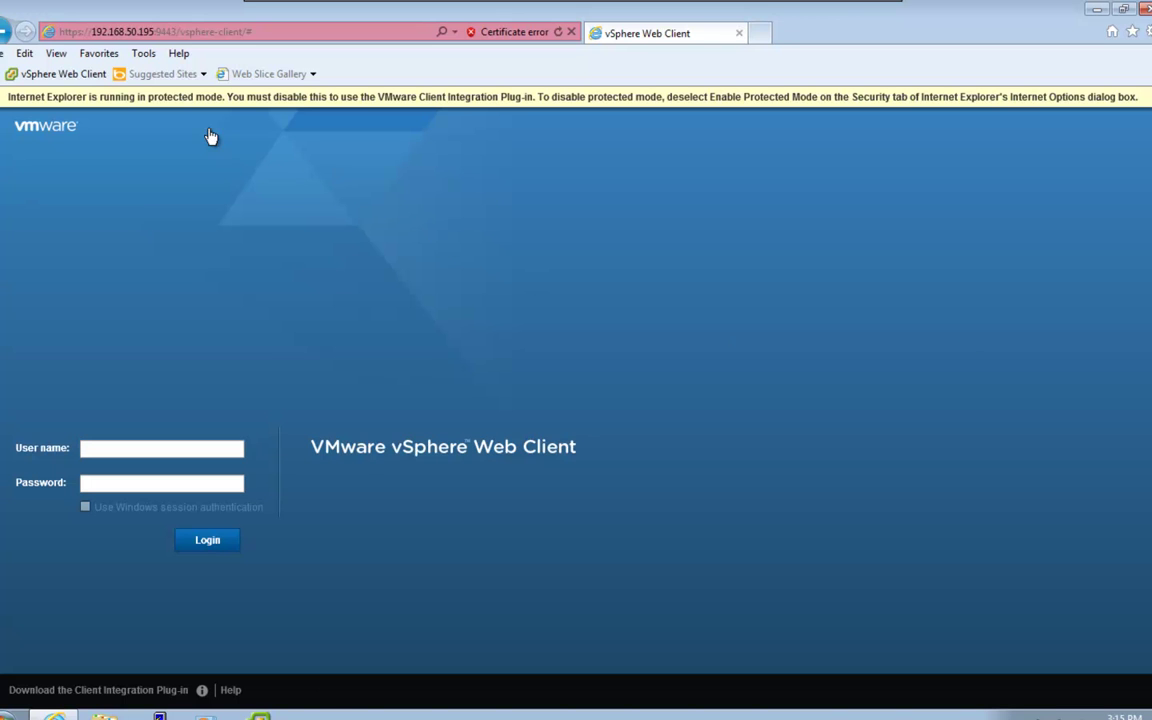
Untick Enable Protected Mode for the Internet zone in Internet options and accept the warning.
left_click(145, 55)
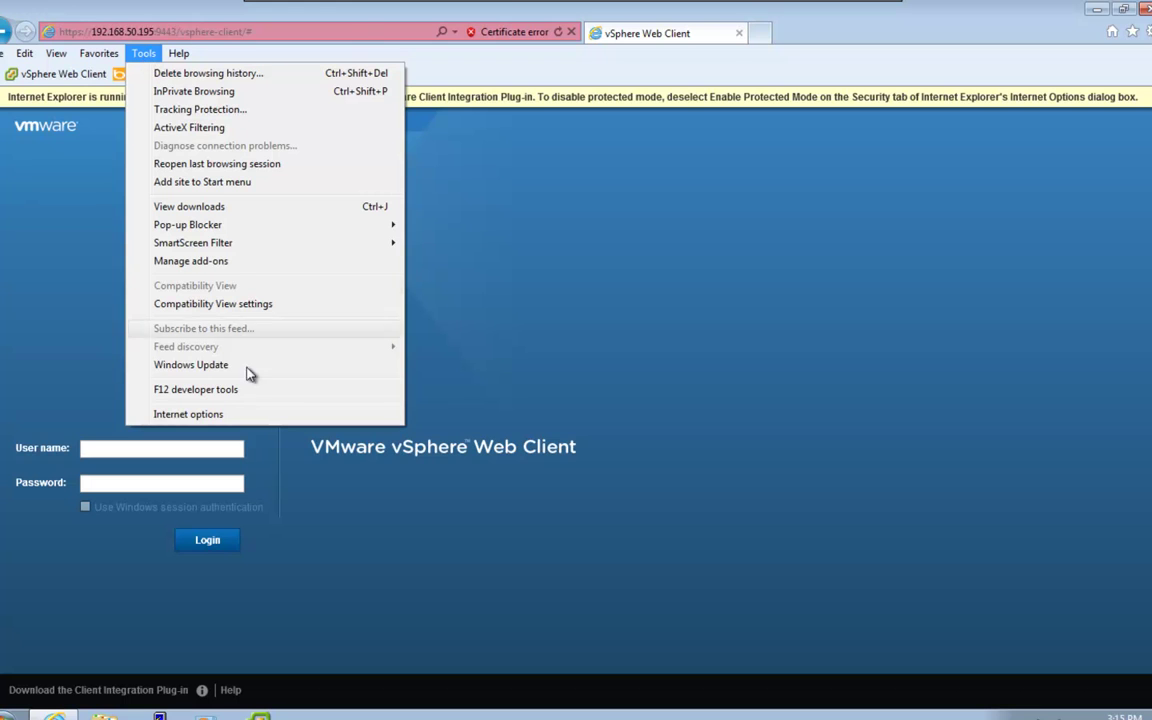
left_click(268, 416)
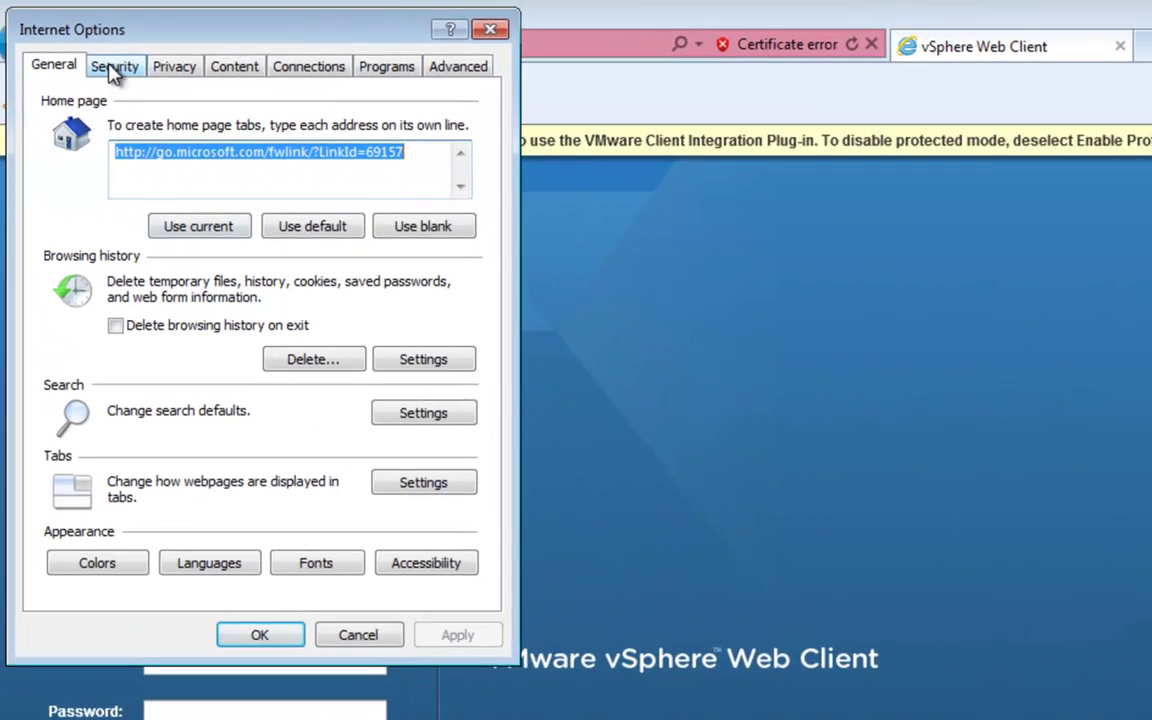
left_click(60, 47)
left_click(129, 533)
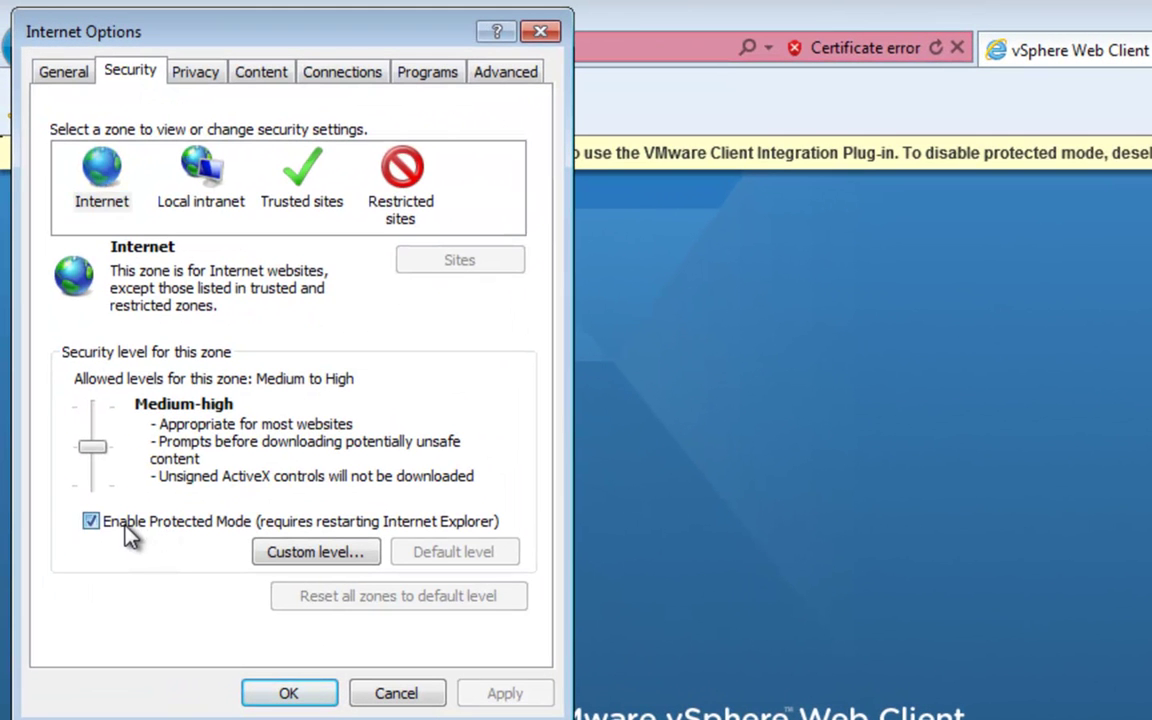
left_click(288, 693)
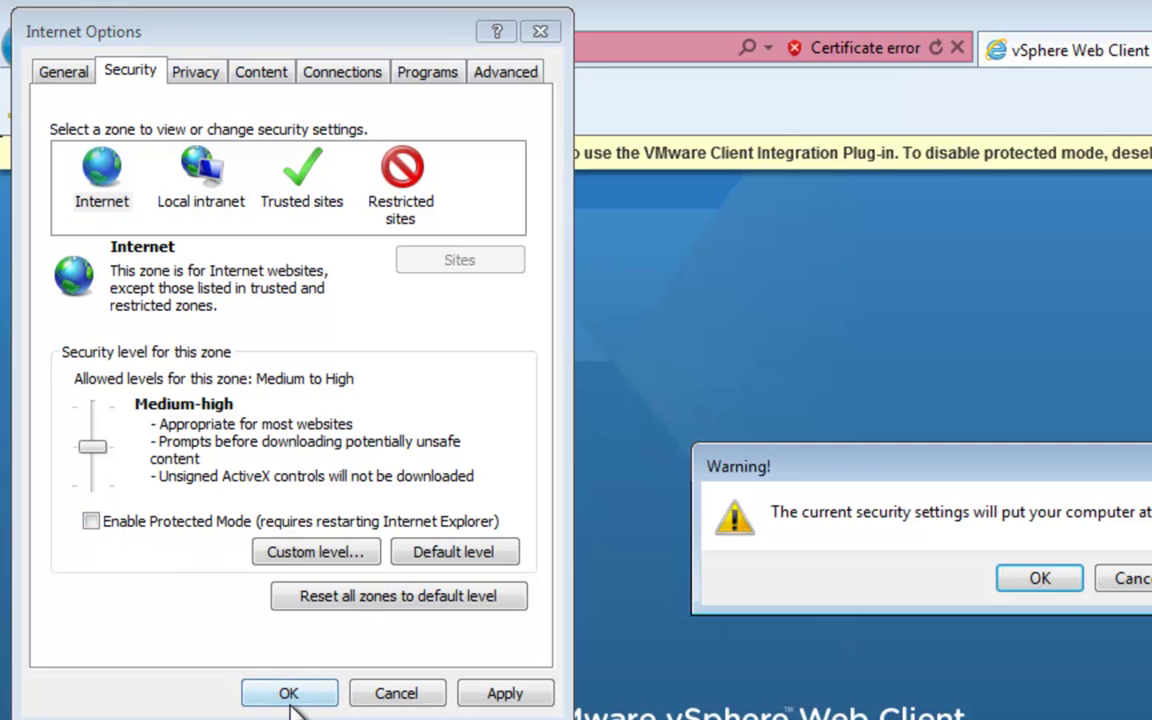
left_click(1053, 574)
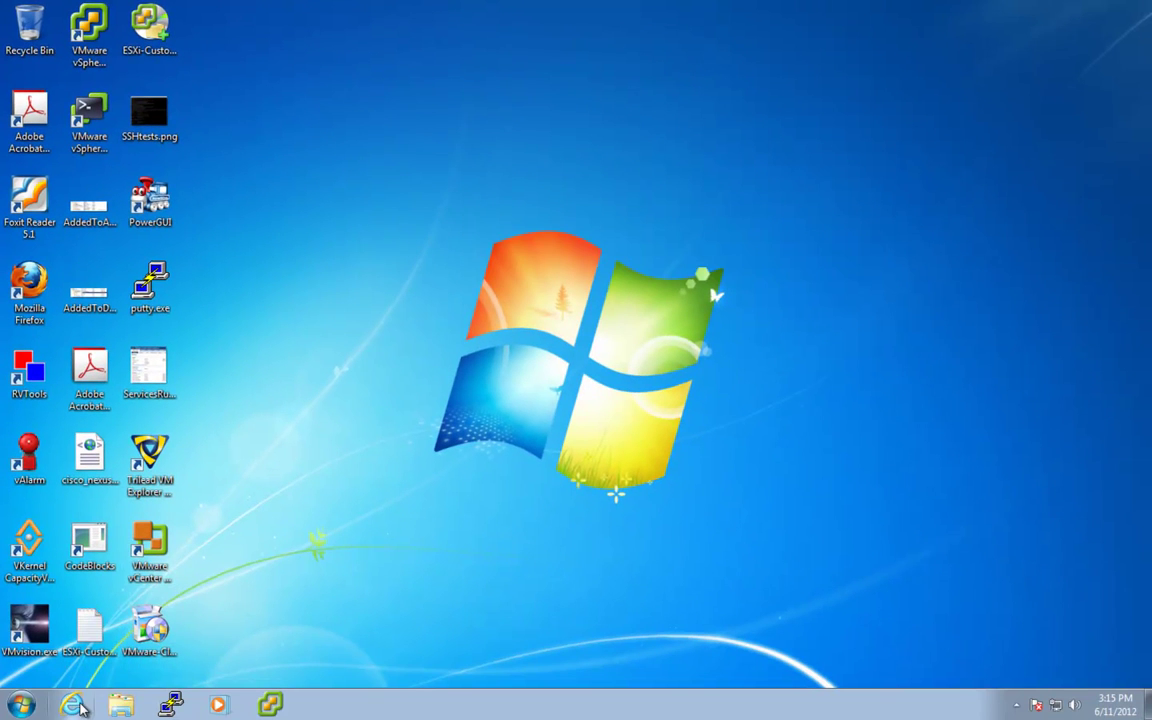
Relaunch Internet Explorer and go to the vCenter server at 192.168.50.195.
left_click(74, 705)
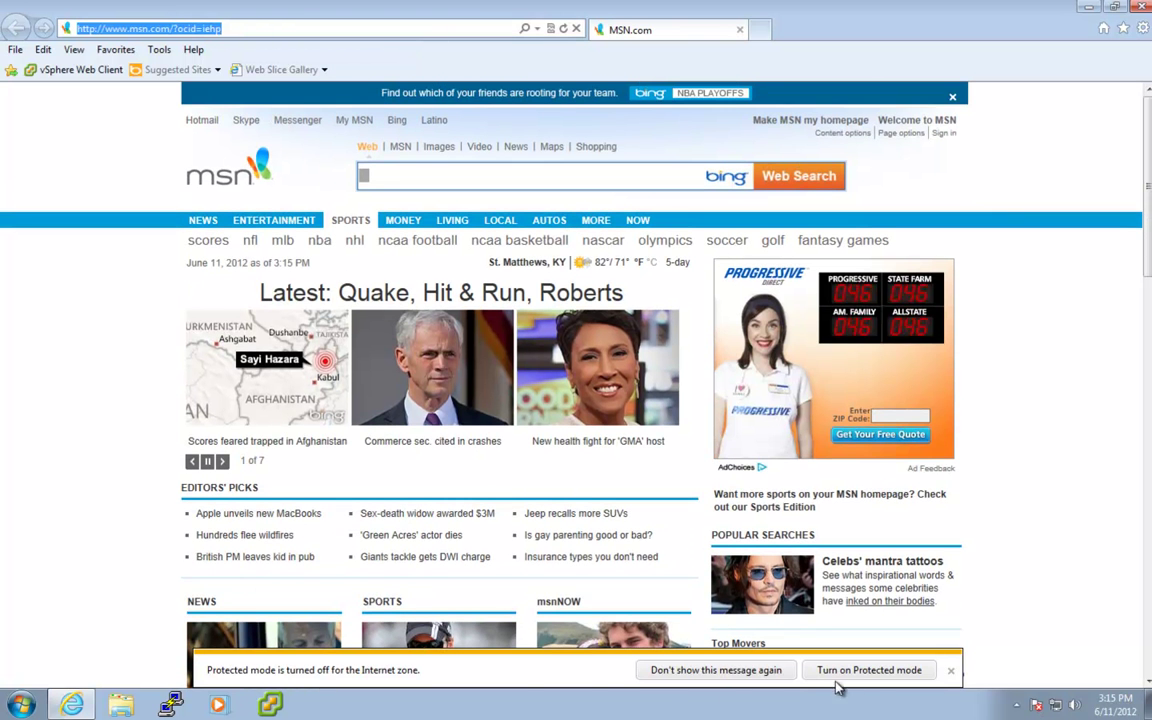
left_click(951, 671)
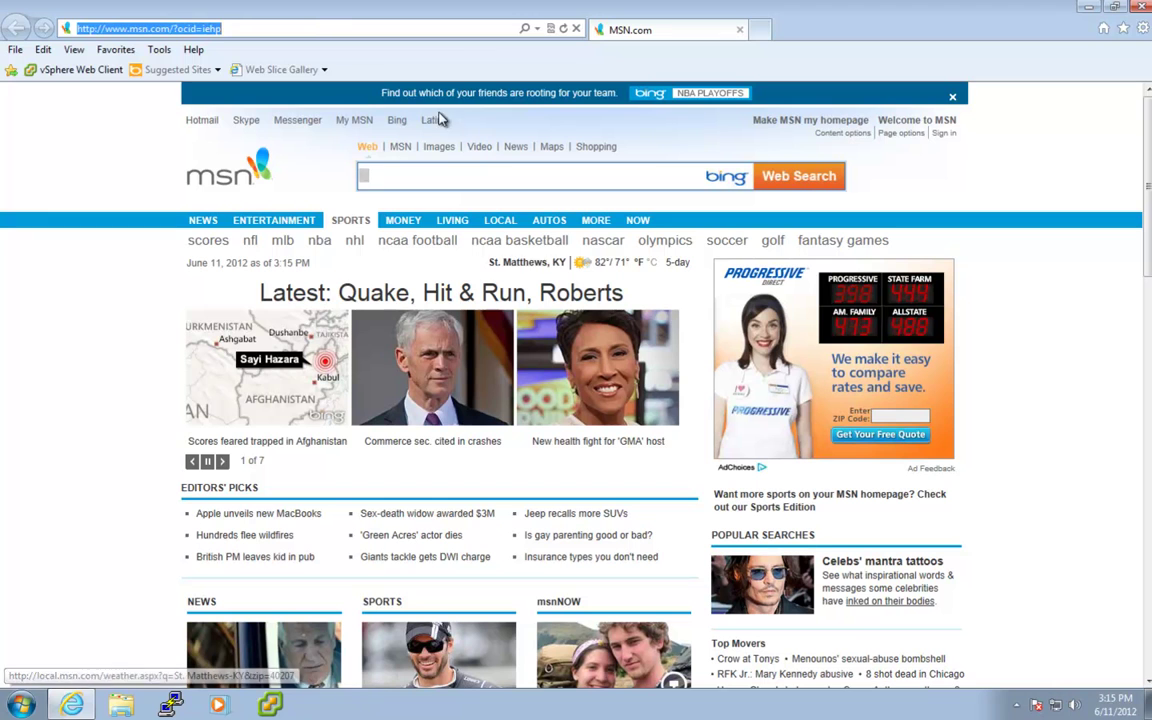
type("192")
key("Return")
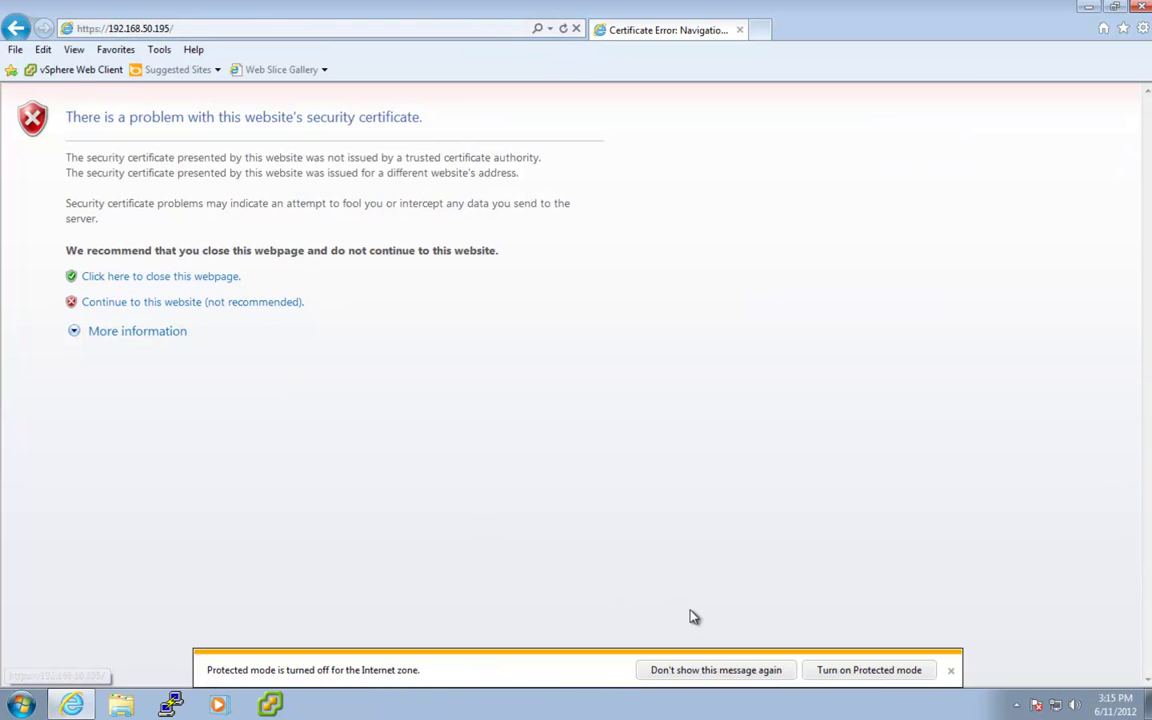
Continue past the certificate warnings to the Web Client and tick Use Windows session authentication.
left_click(733, 671)
left_click(226, 303)
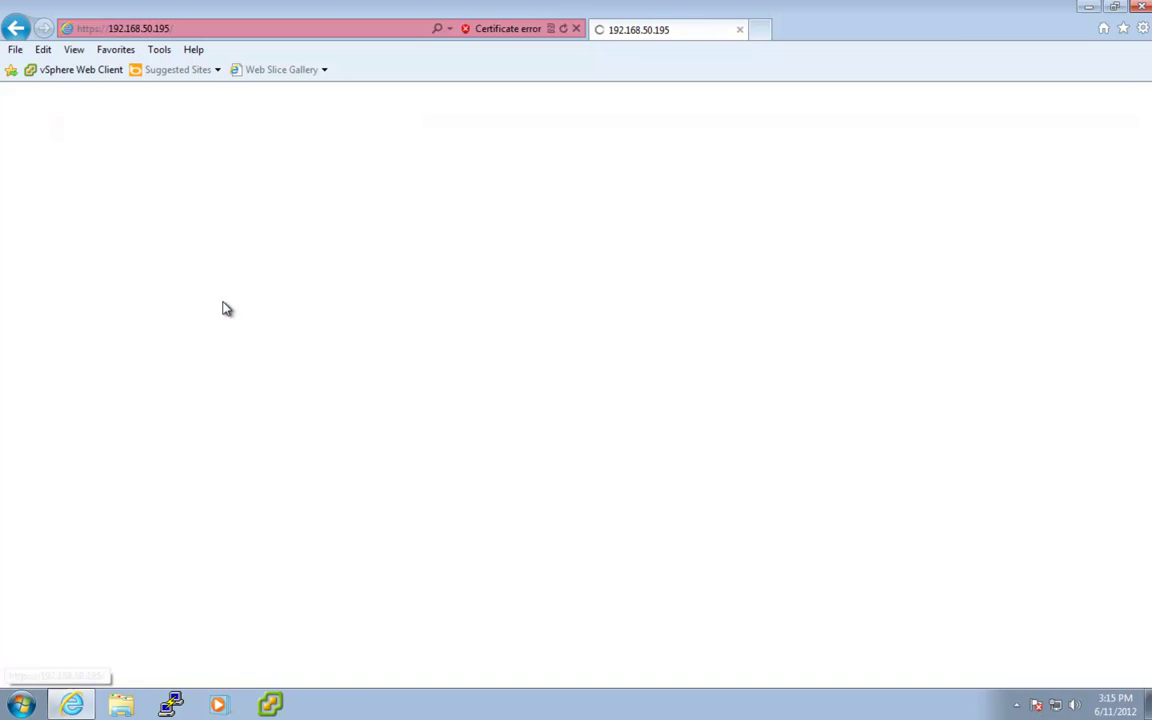
left_click(660, 288)
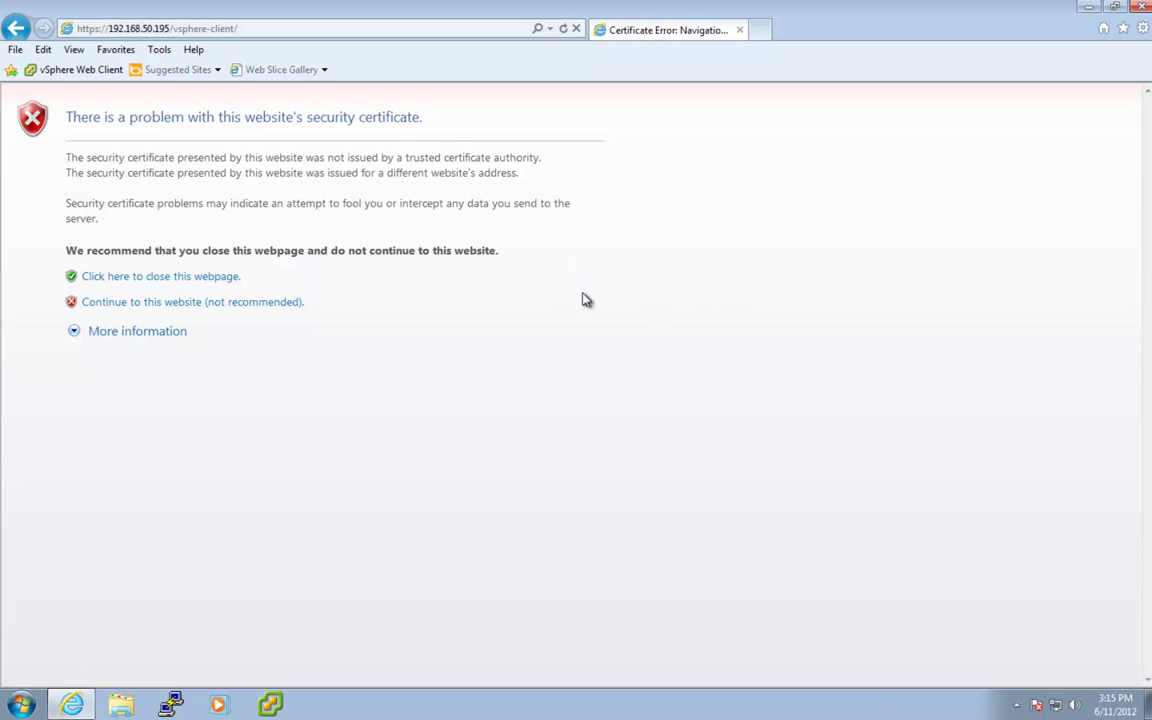
left_click(299, 302)
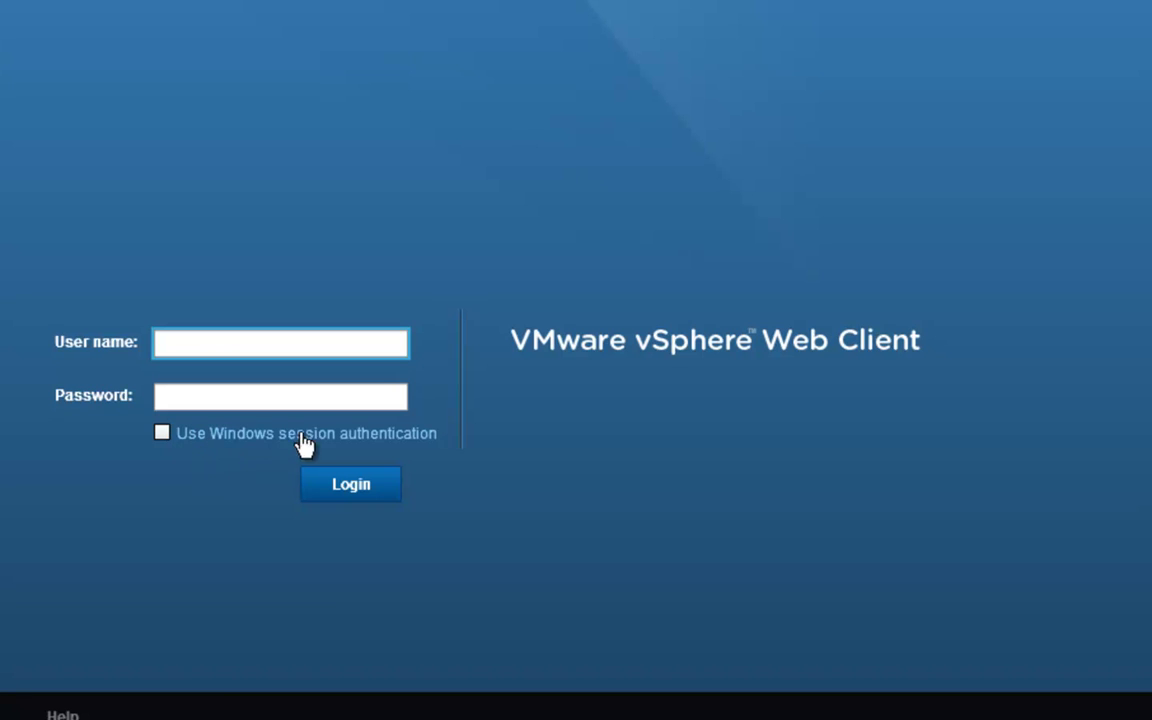
left_click(161, 433)
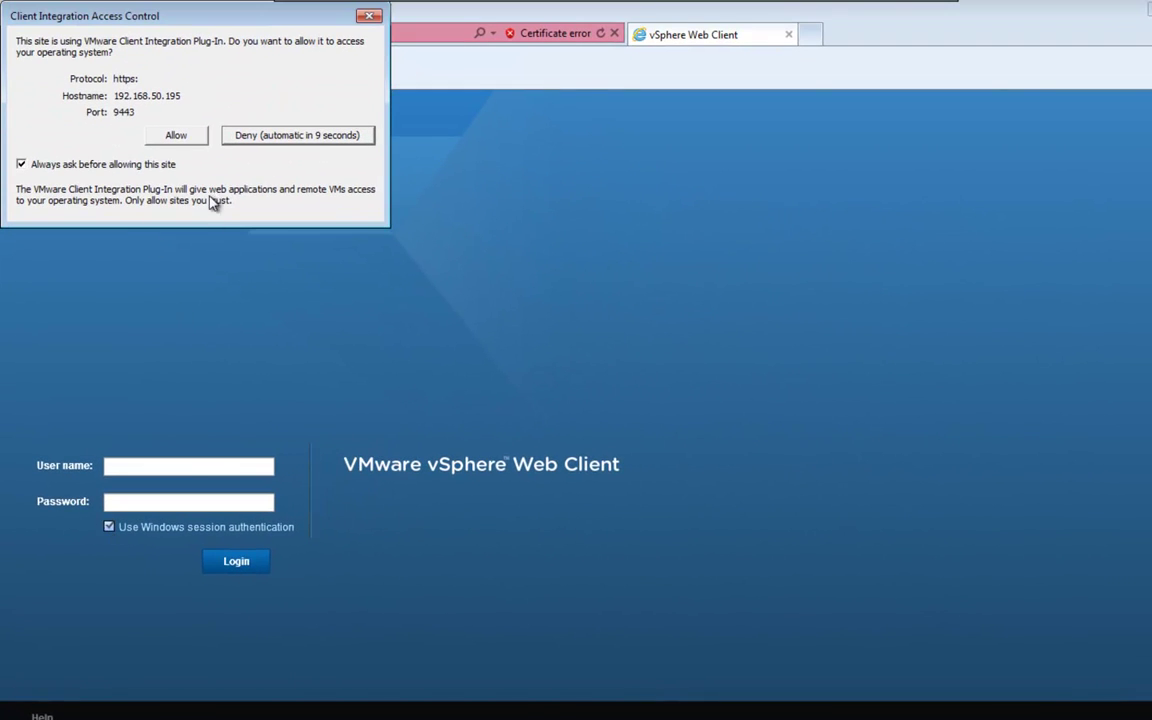
Allow the integration plug-in access, untick Windows session authentication, and log in as root.
left_click(170, 136)
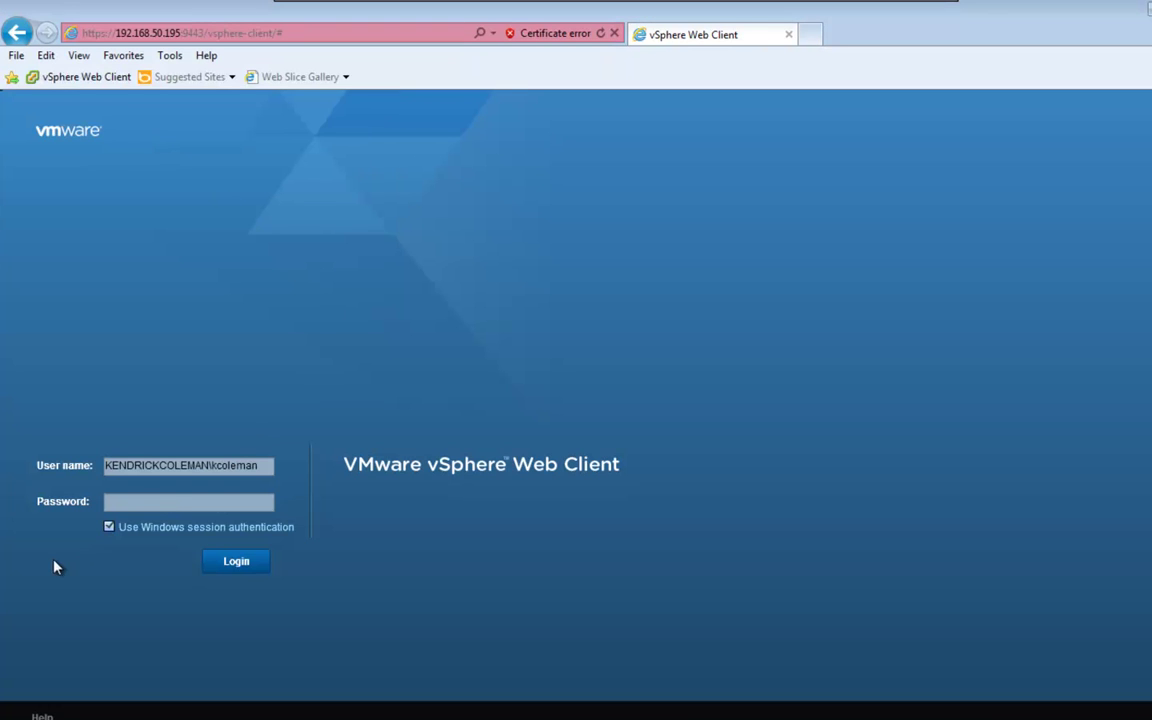
left_click(109, 528)
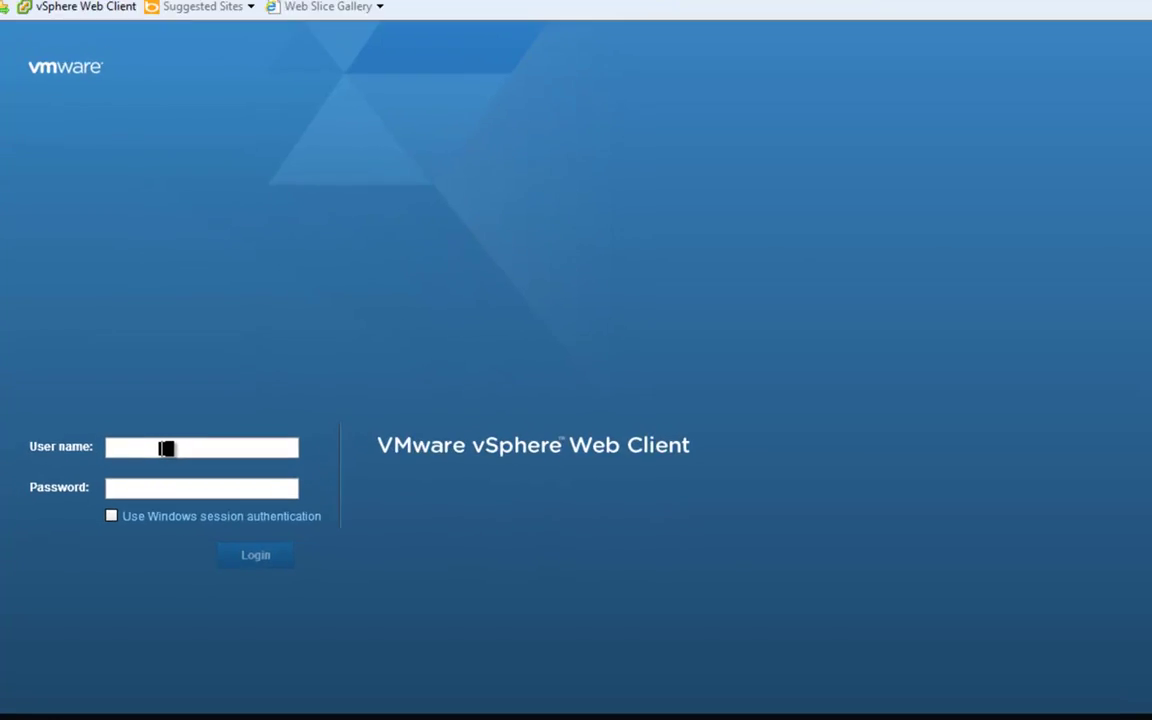
left_click(157, 465)
type("root")
key("Tab")
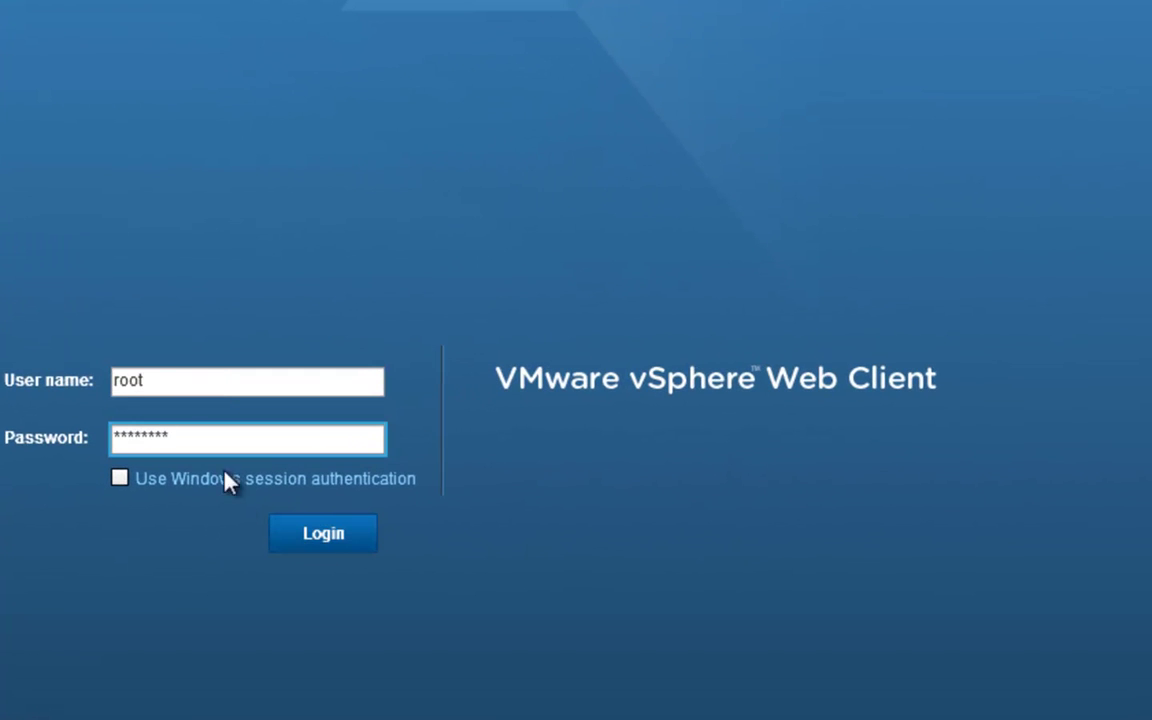
left_click(286, 530)
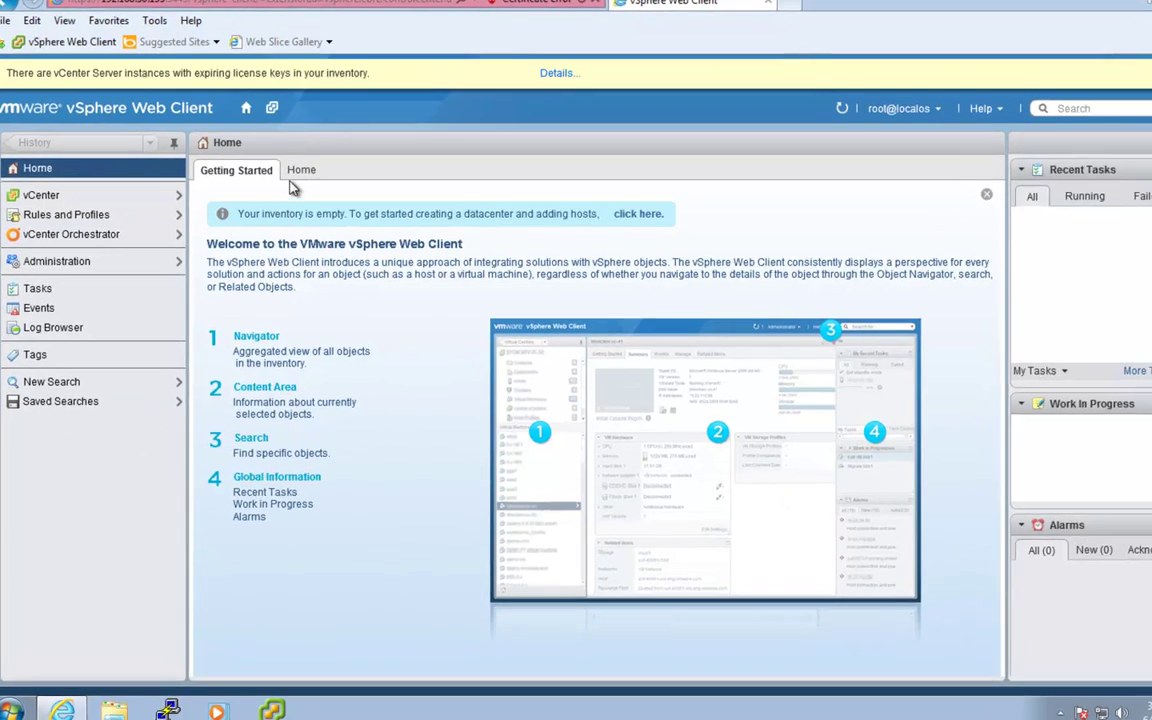
Go from Home through the vCenter navigator to the vCenter Servers inventory list showing vcenter5195.
left_click(301, 171)
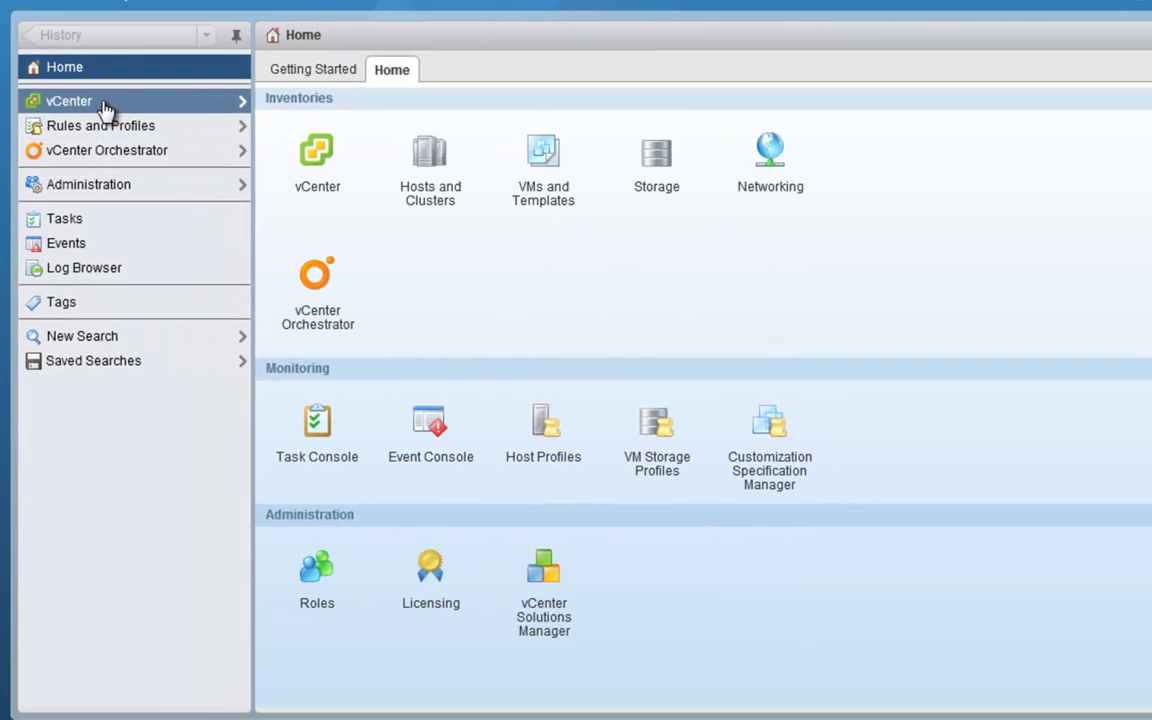
left_click(105, 107)
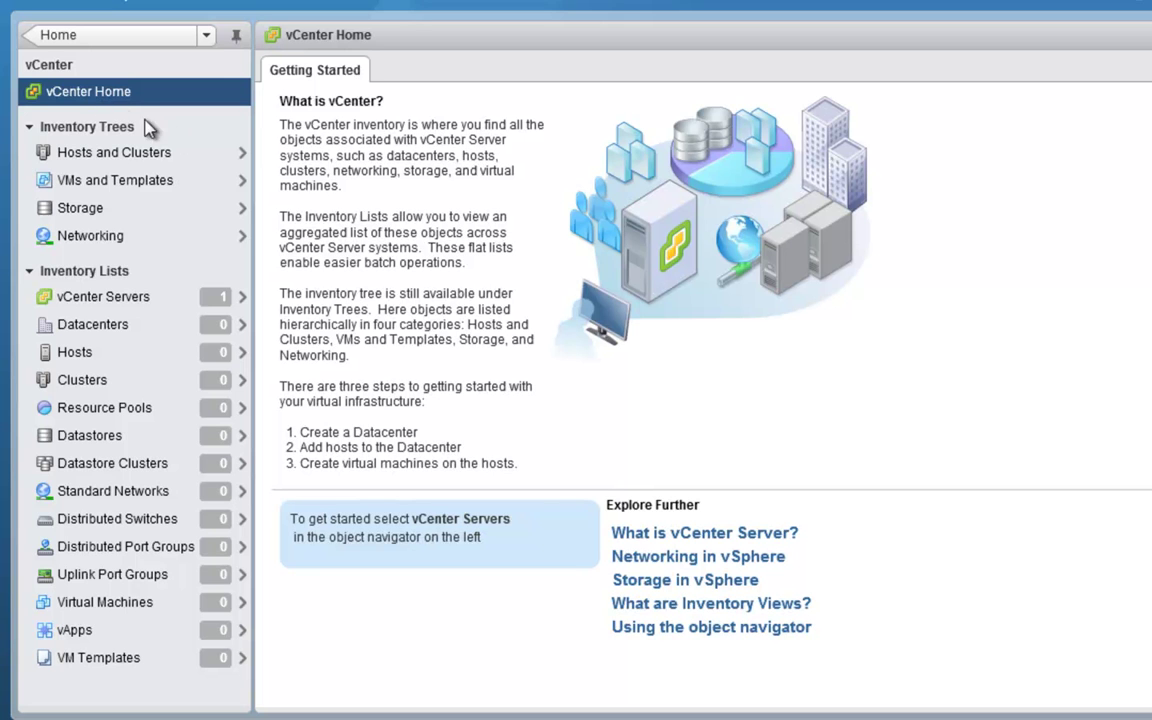
left_click(30, 129)
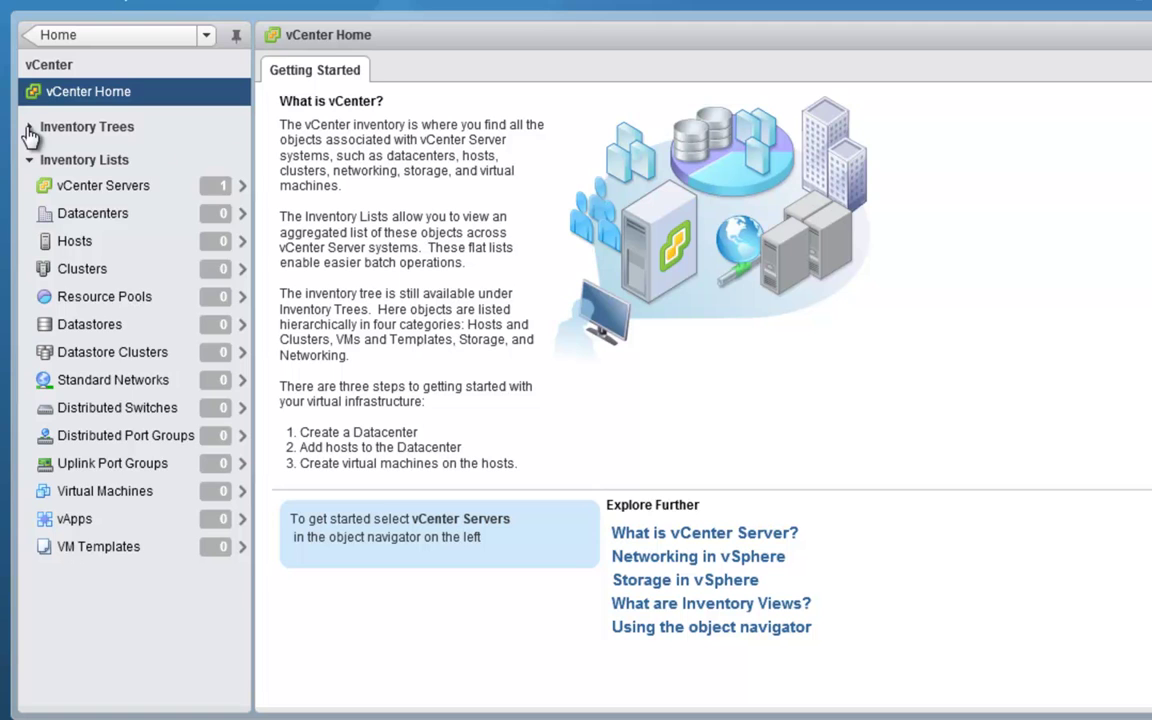
left_click(30, 129)
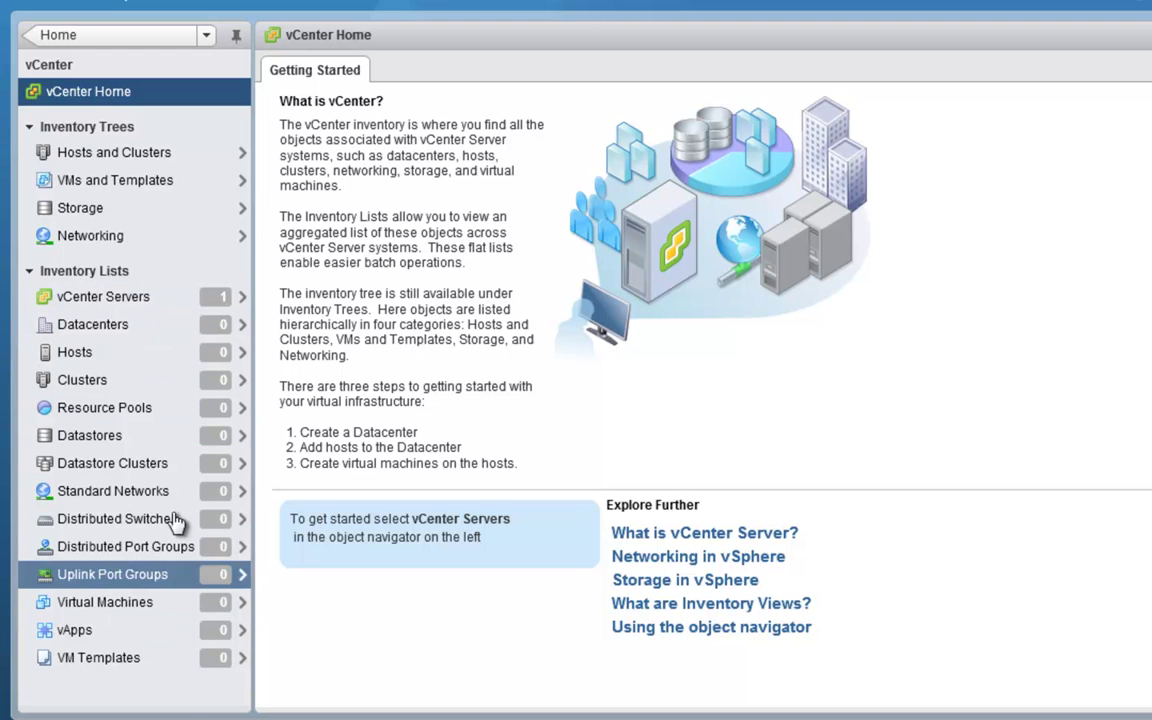
left_click(183, 296)
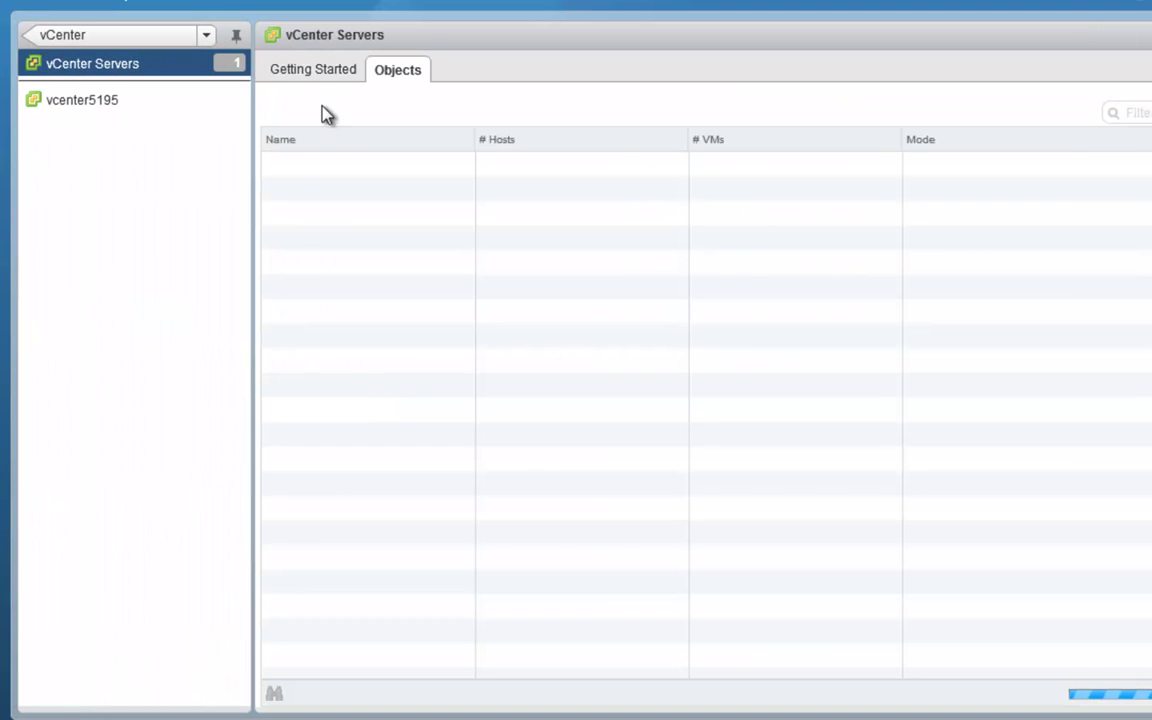
Select vcenter5195 and show its Manage > Permissions list, with root as Administrator.
left_click(314, 72)
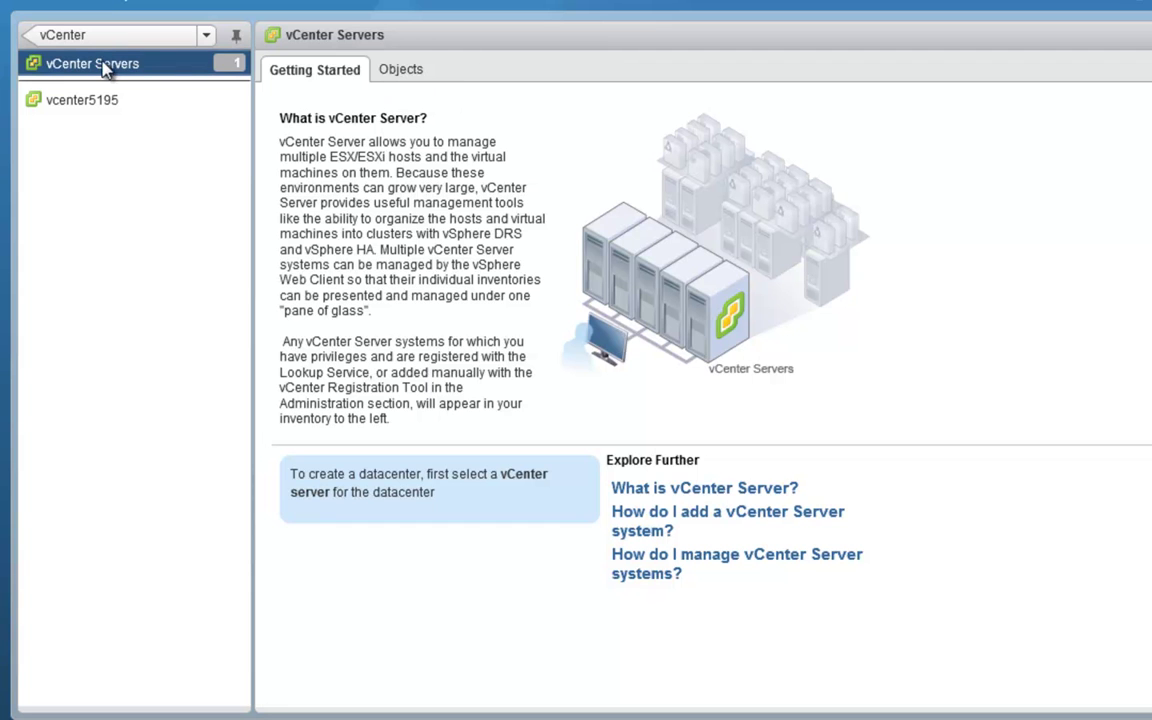
left_click(418, 78)
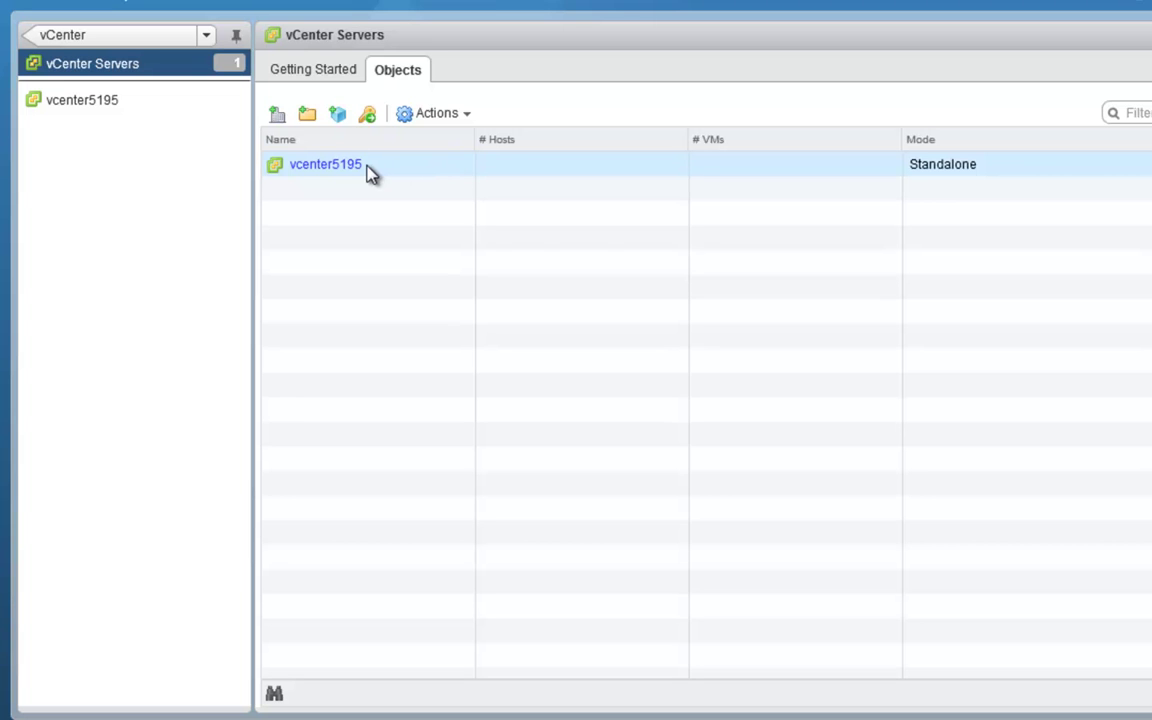
left_click(502, 162)
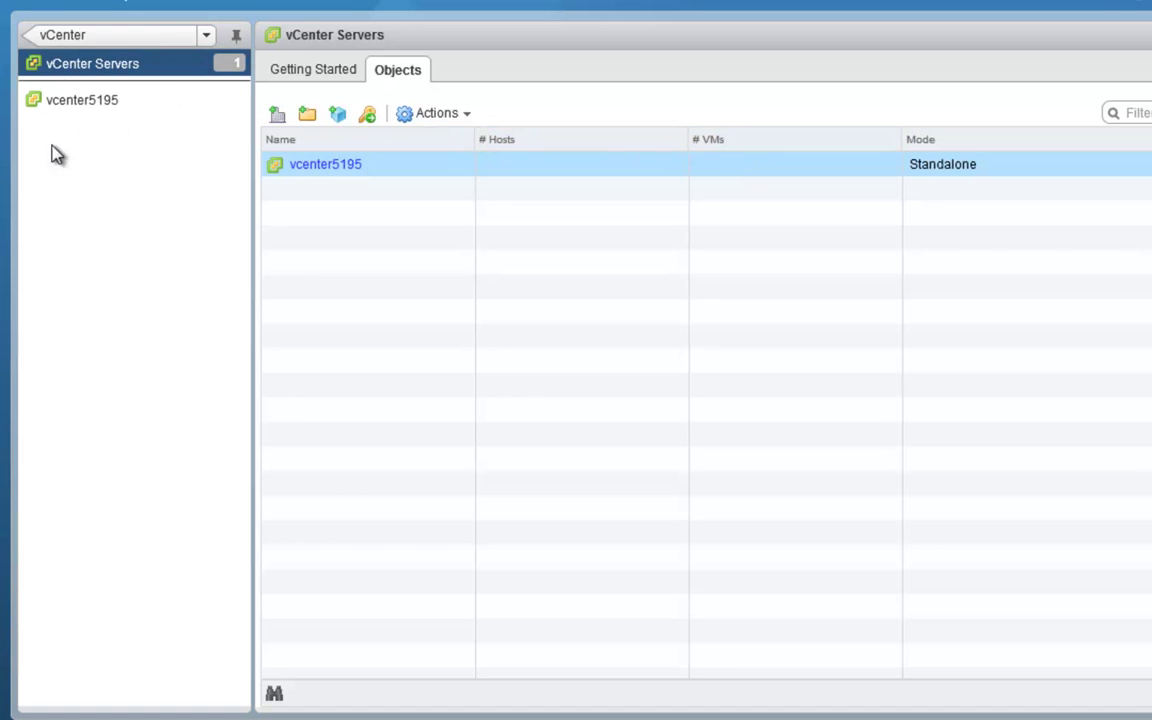
left_click(146, 104)
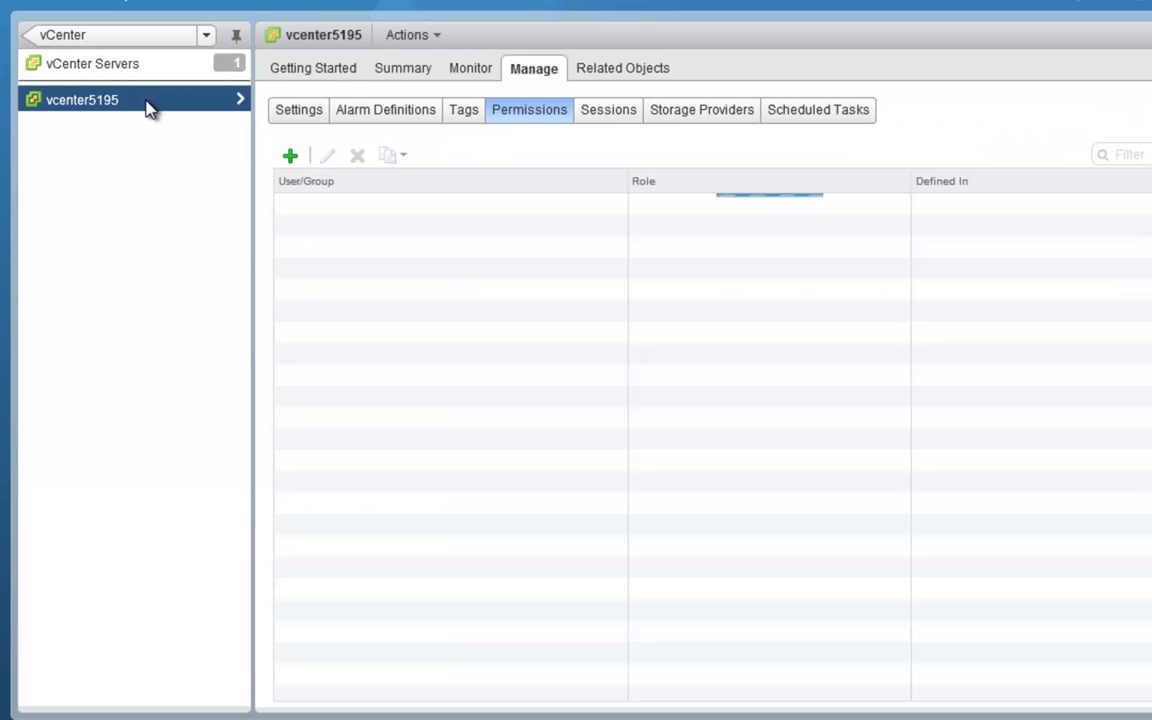
left_click(298, 72)
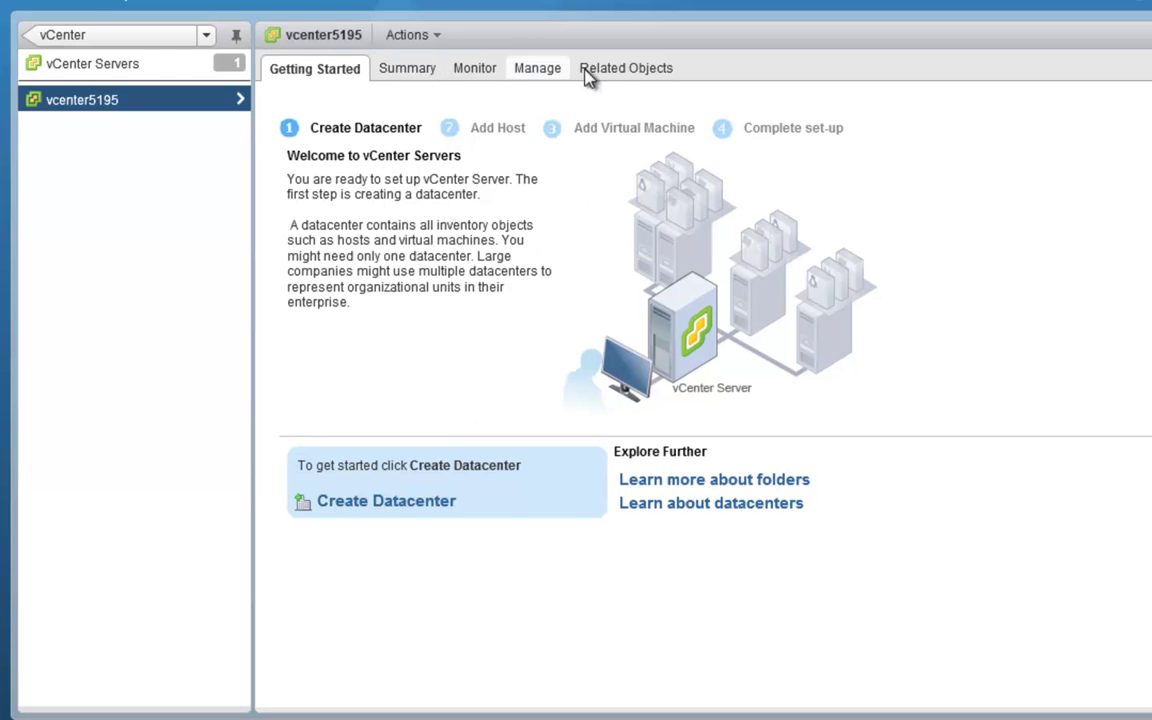
left_click(403, 89)
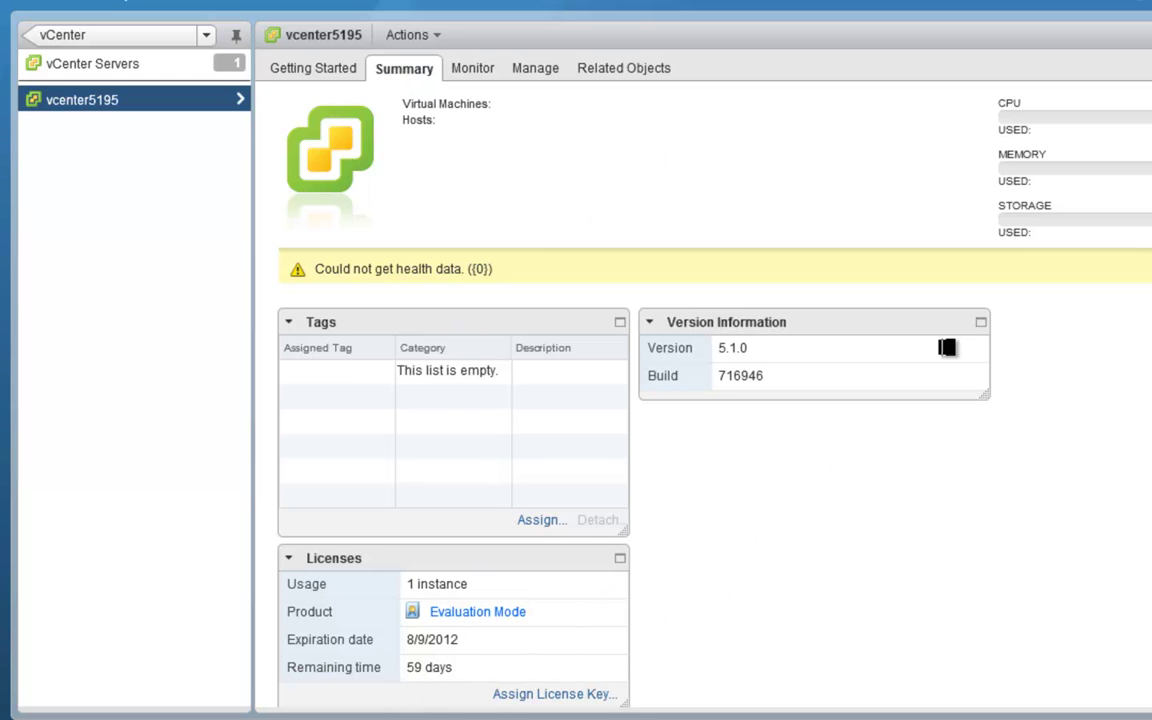
left_click(484, 76)
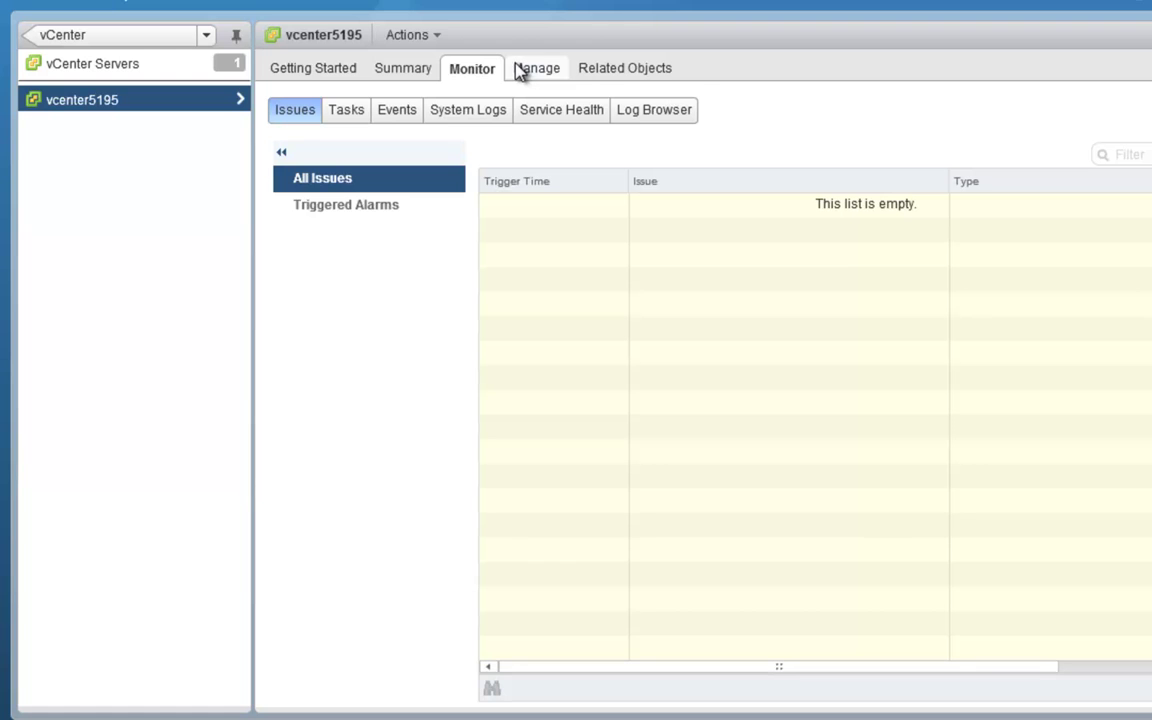
left_click(520, 70)
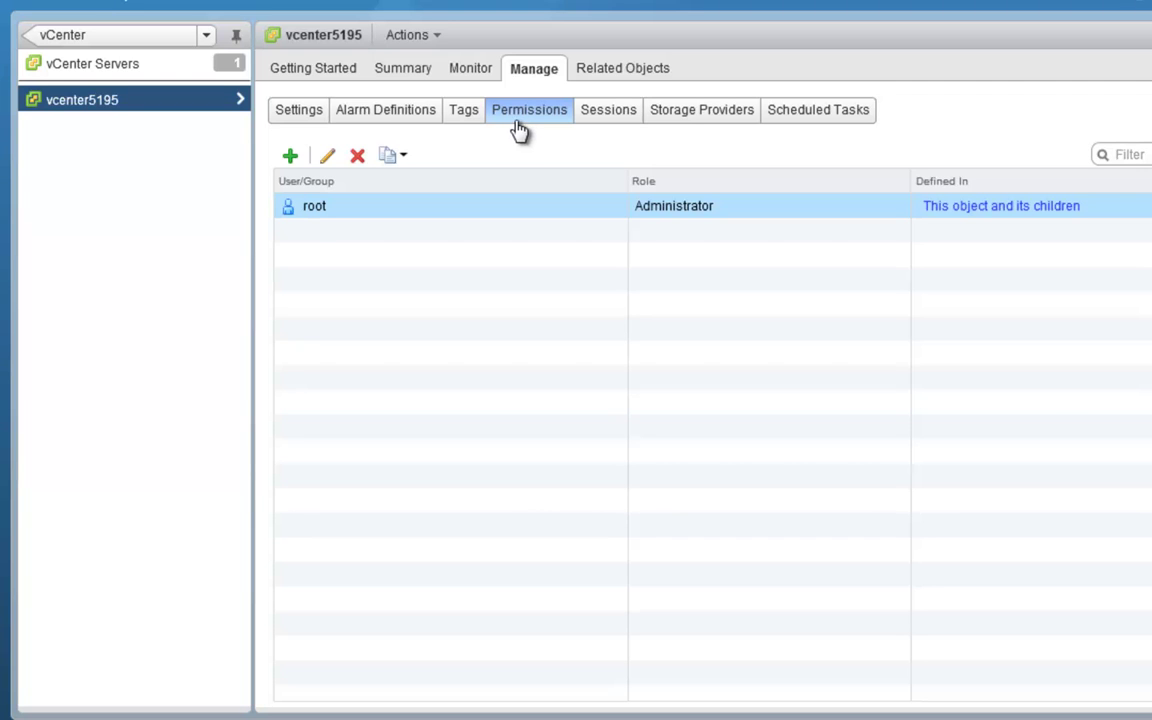
Start an Add Permission on vcenter5195, leave the role at No access, and open the Users/Groups picker.
left_click(289, 158)
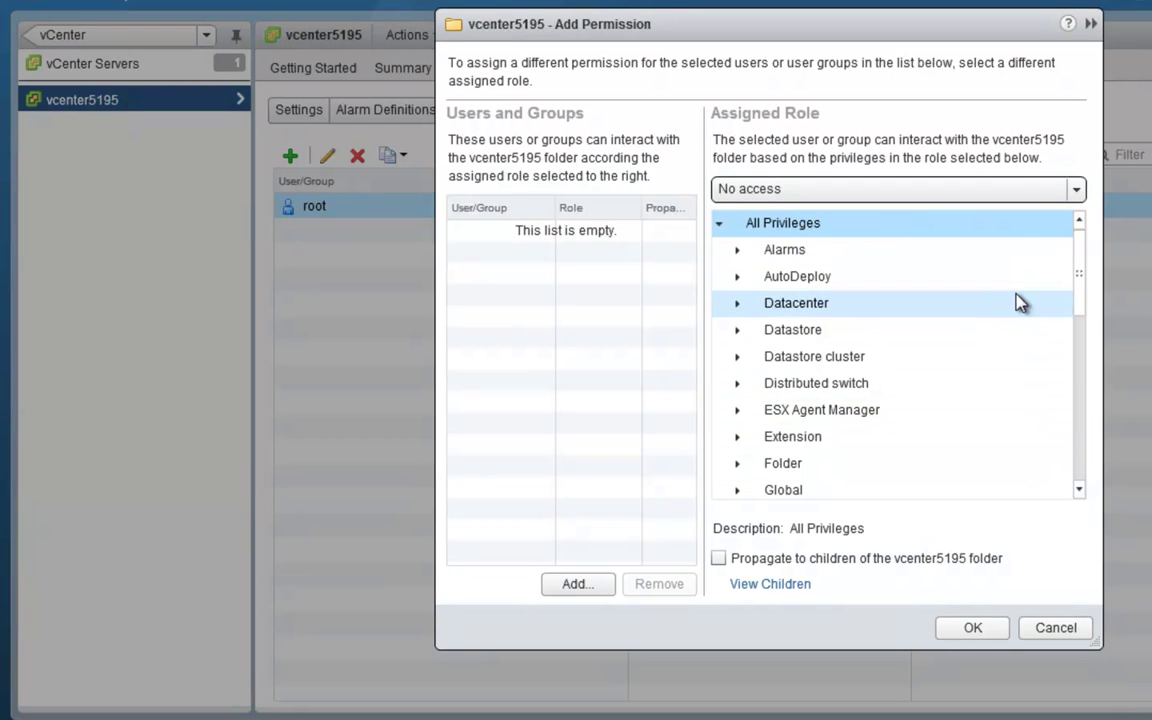
left_click(858, 189)
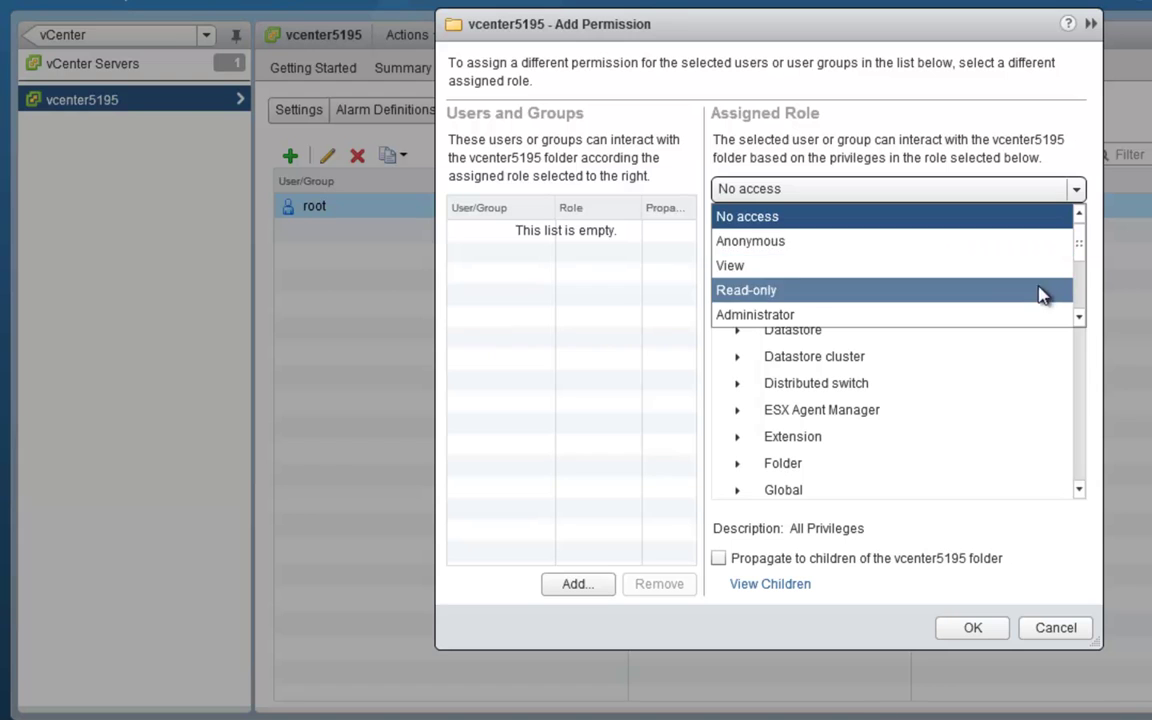
left_click_drag(1085, 260, 1080, 298)
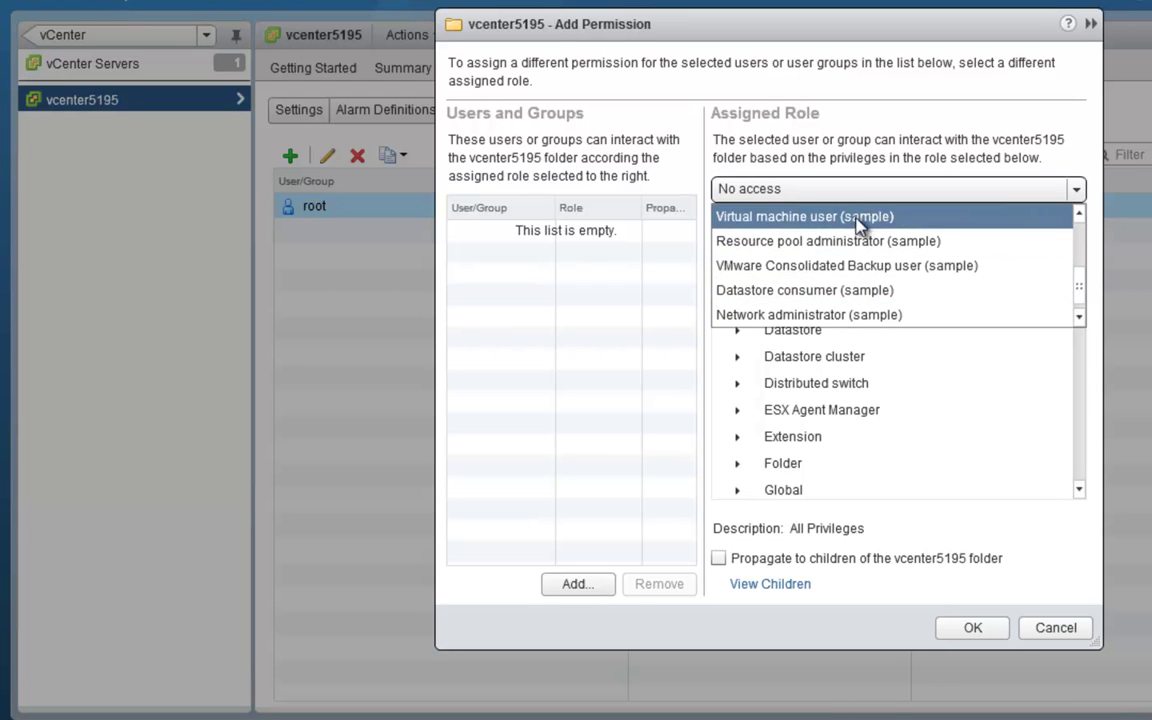
left_click(822, 172)
left_click(578, 586)
In the Active Directory domain, search 'domain' and add the Domain Admins group to the permission.
left_click(640, 123)
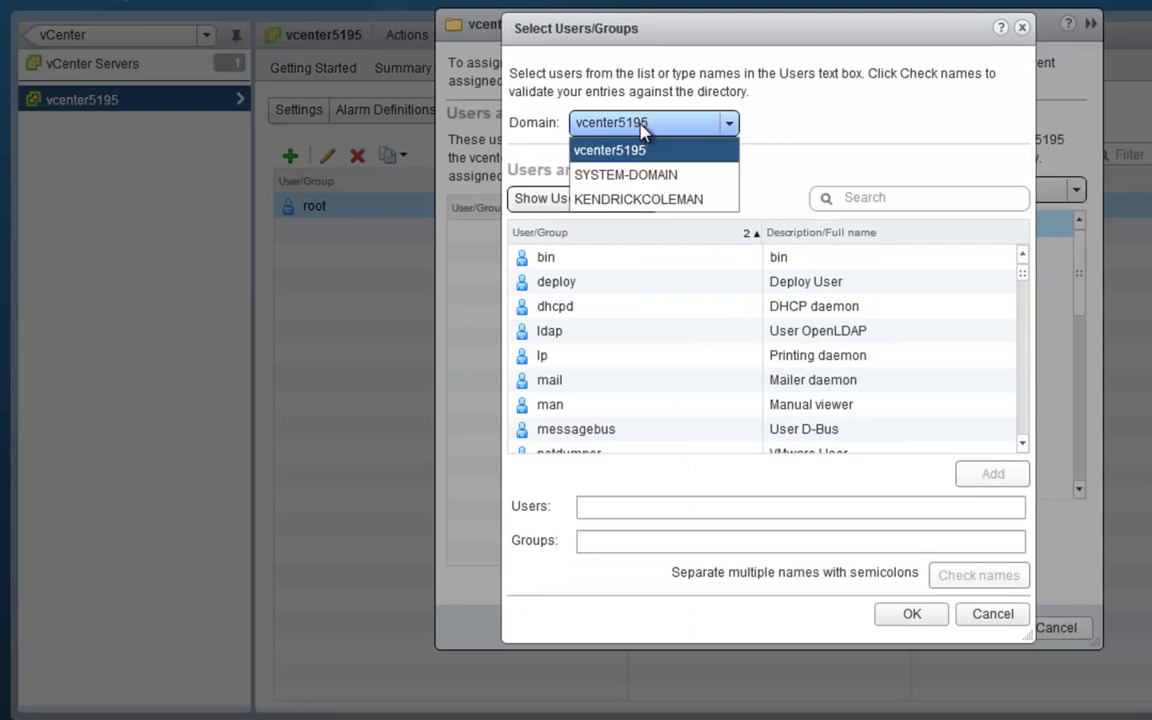
left_click(672, 200)
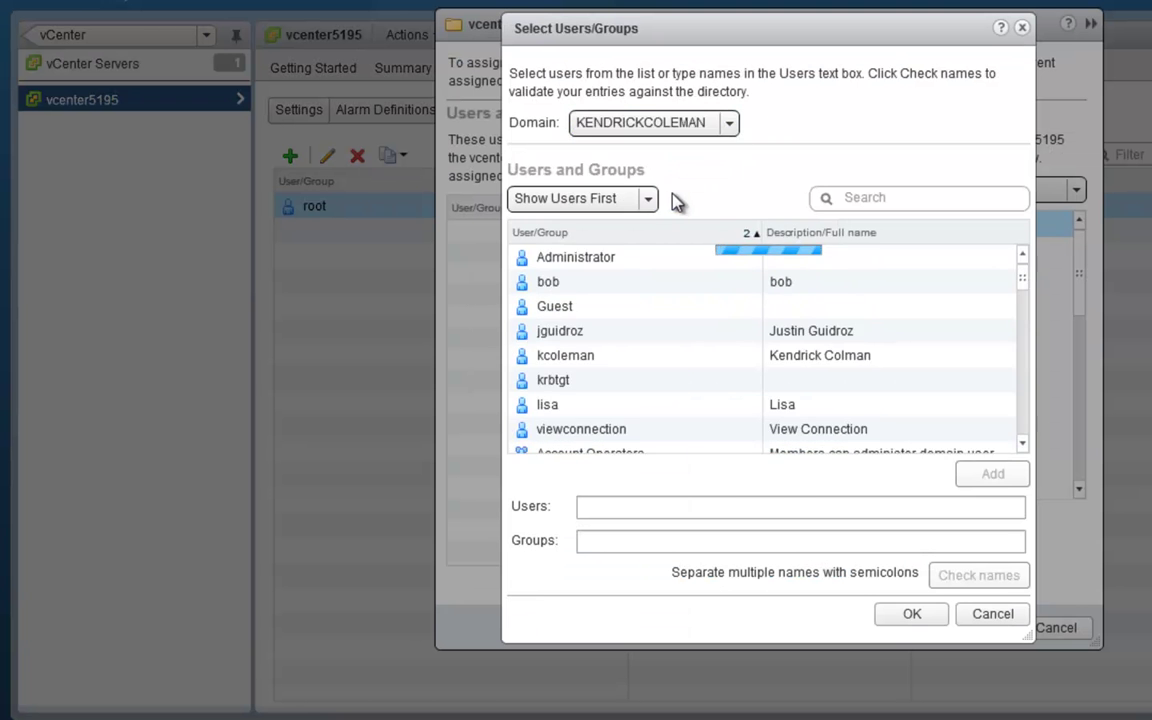
left_click(729, 123)
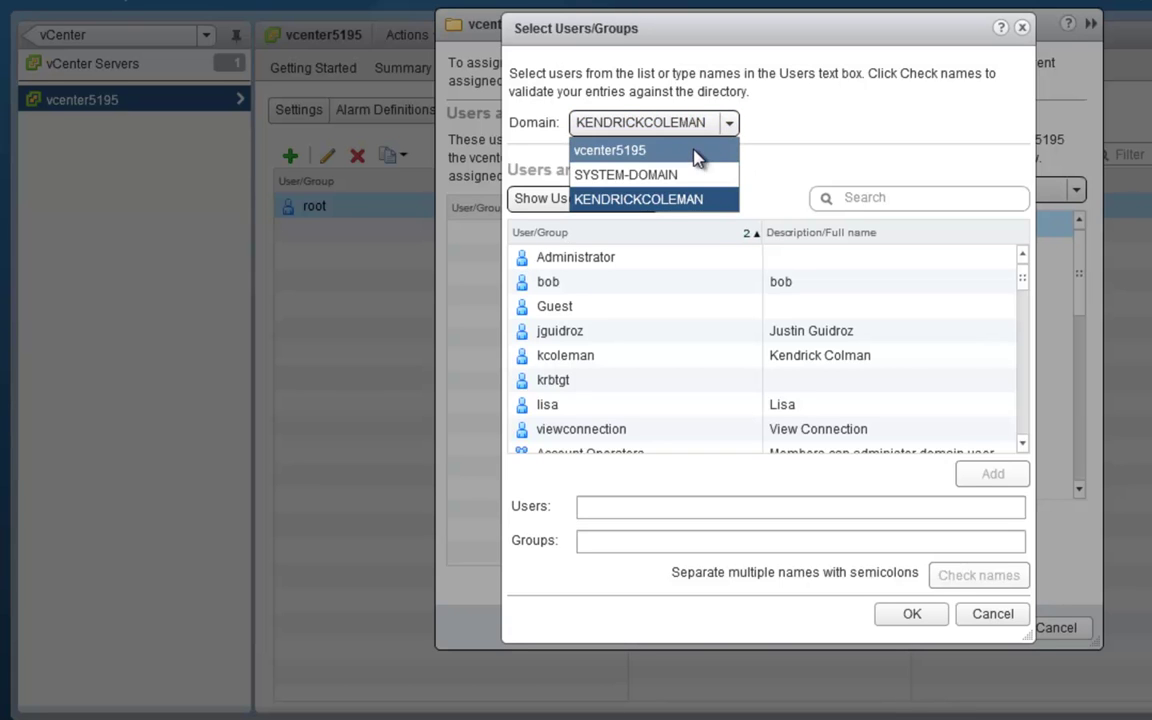
left_click(718, 200)
left_click(960, 200)
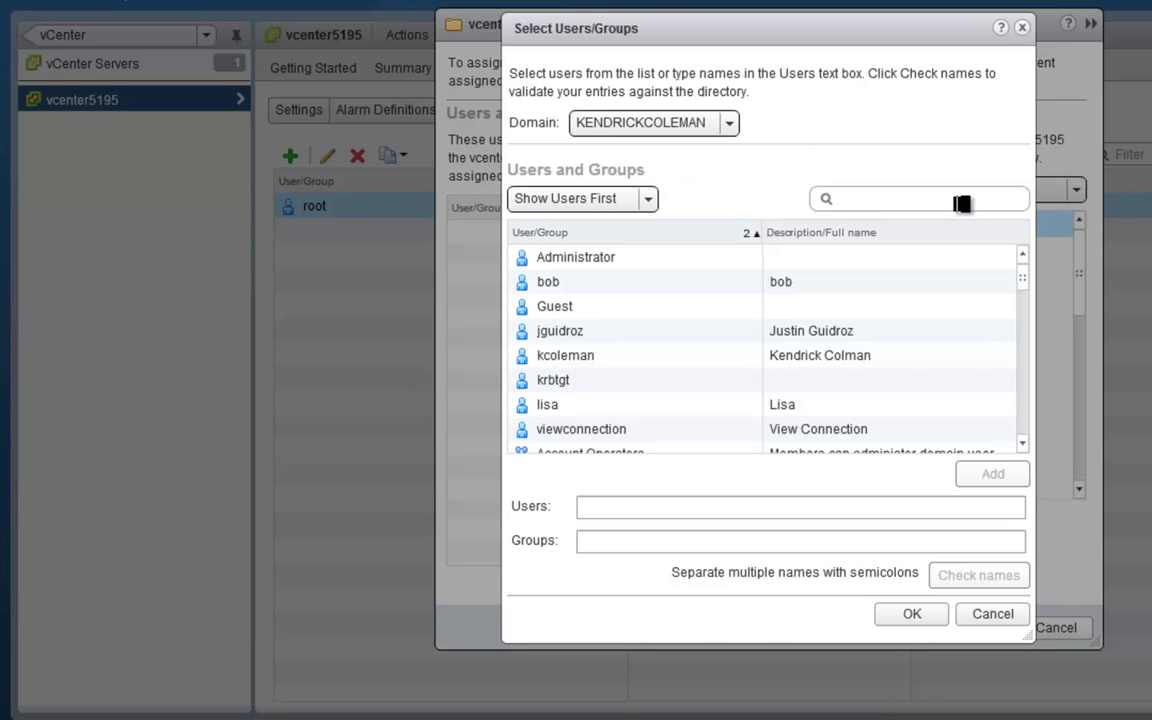
type("domain")
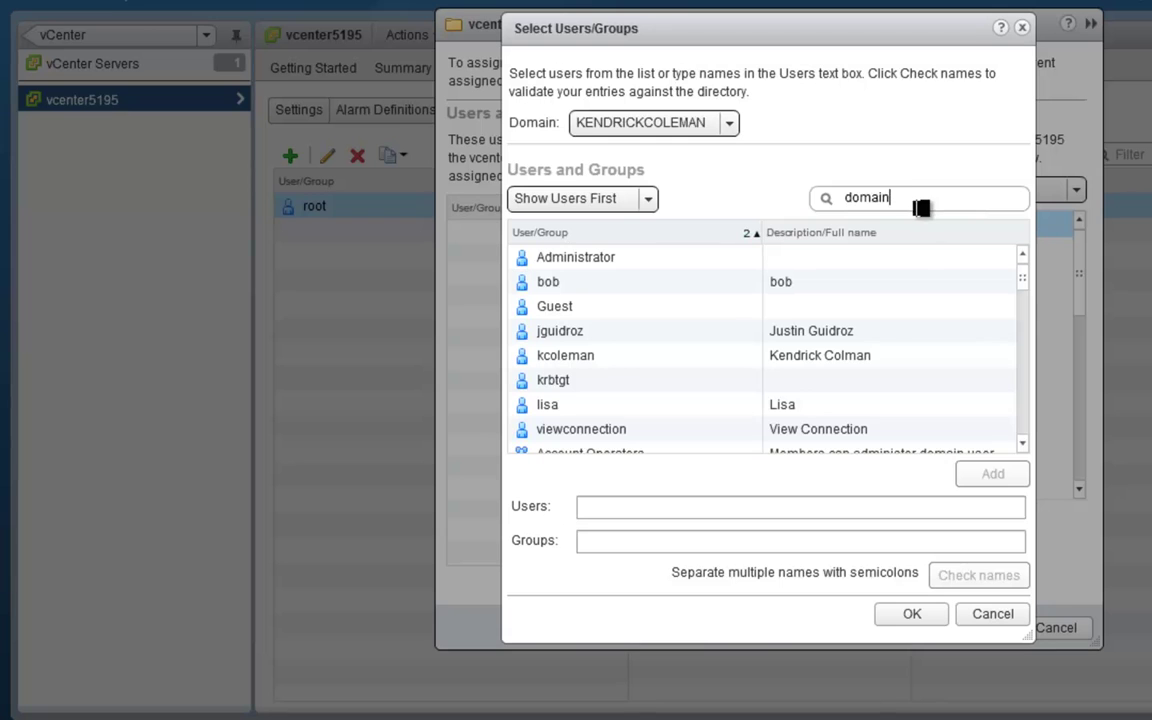
left_click(826, 200)
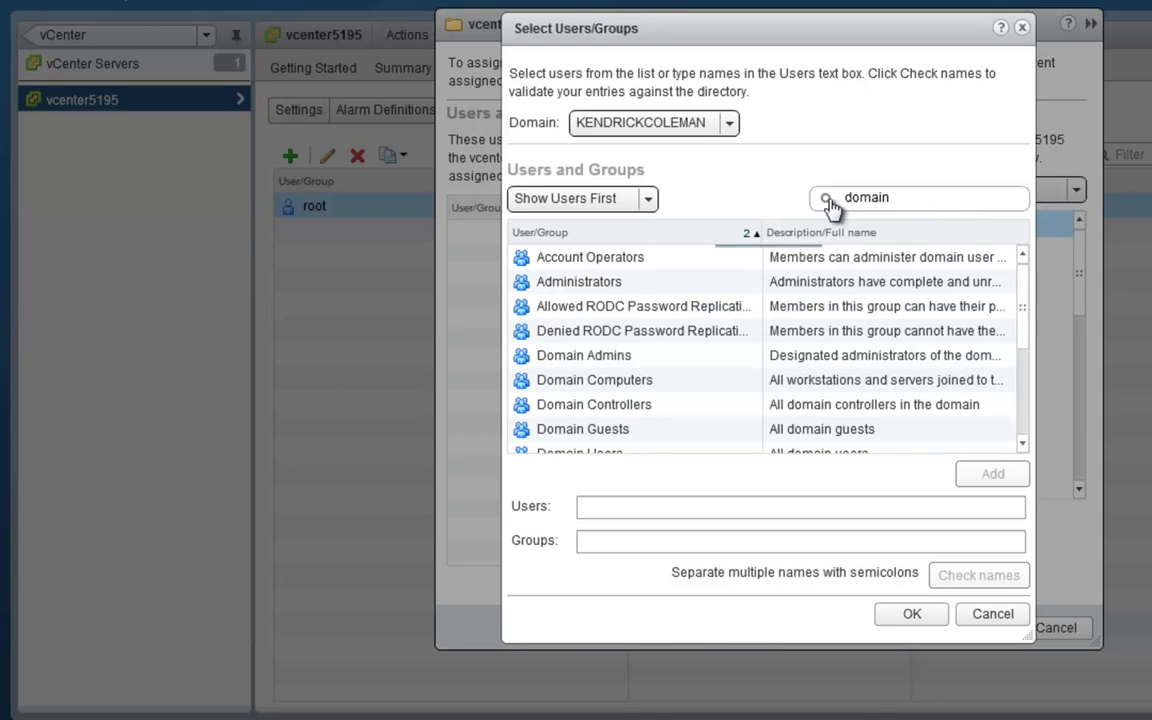
left_click(571, 357)
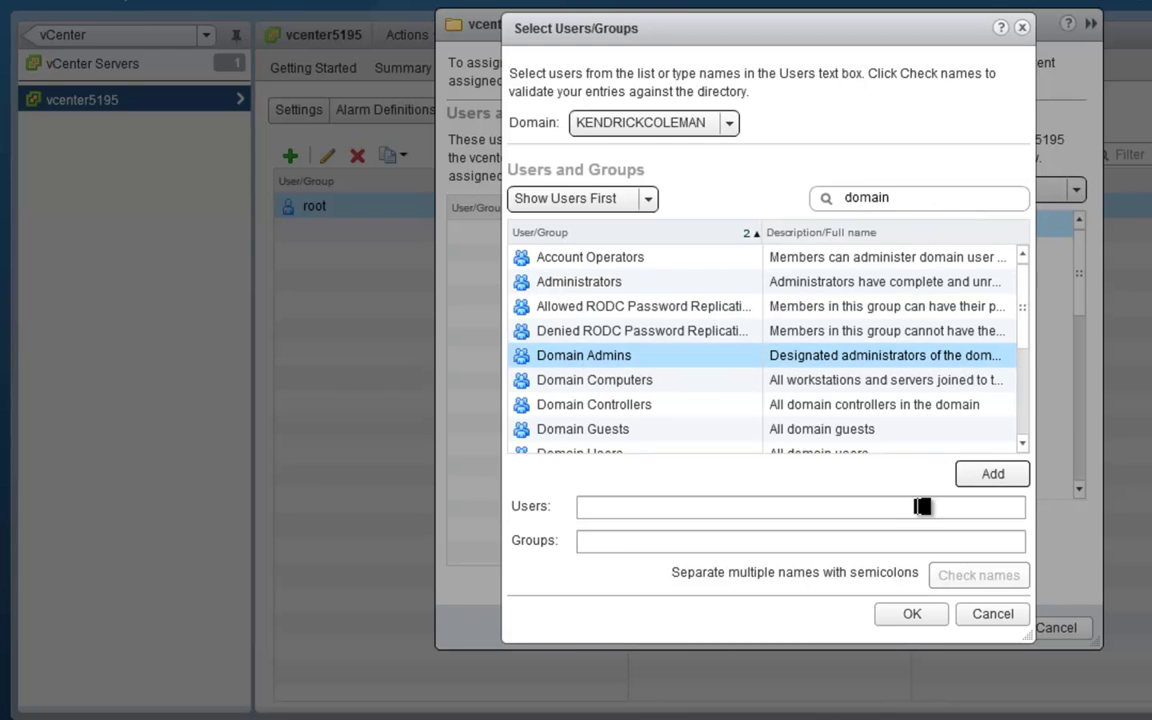
left_click(1004, 478)
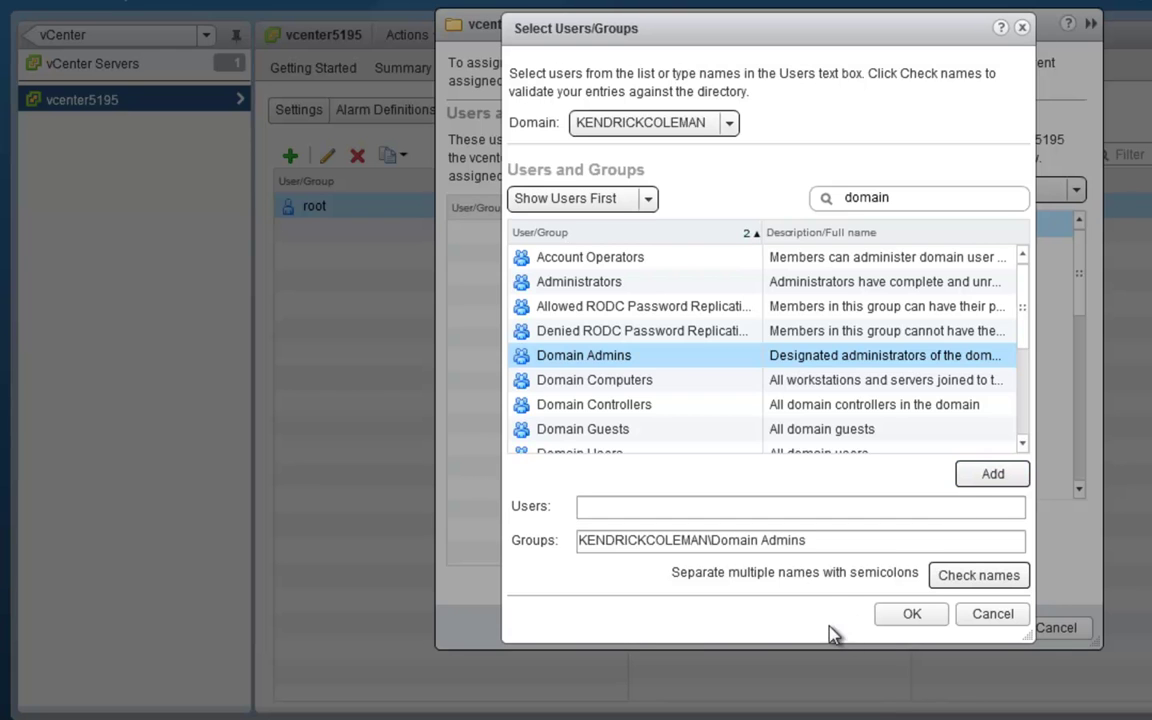
left_click(900, 617)
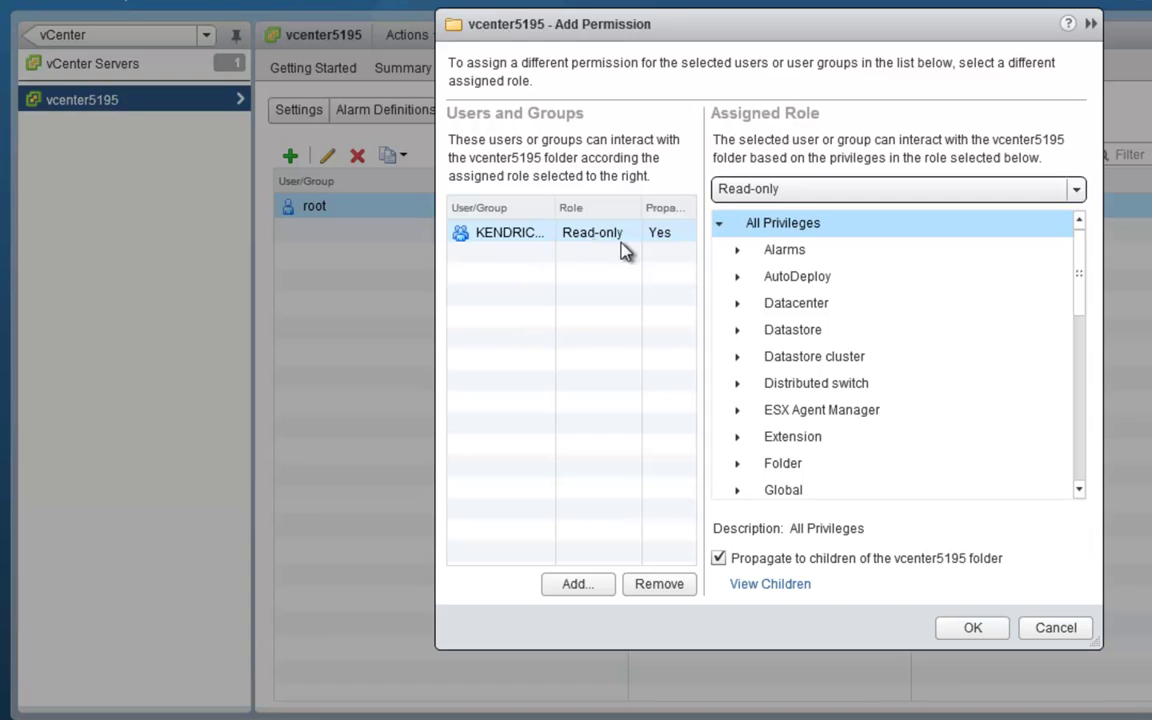
Assign Domain Admins the Administrator role with propagation to children and save the permission.
left_click(800, 187)
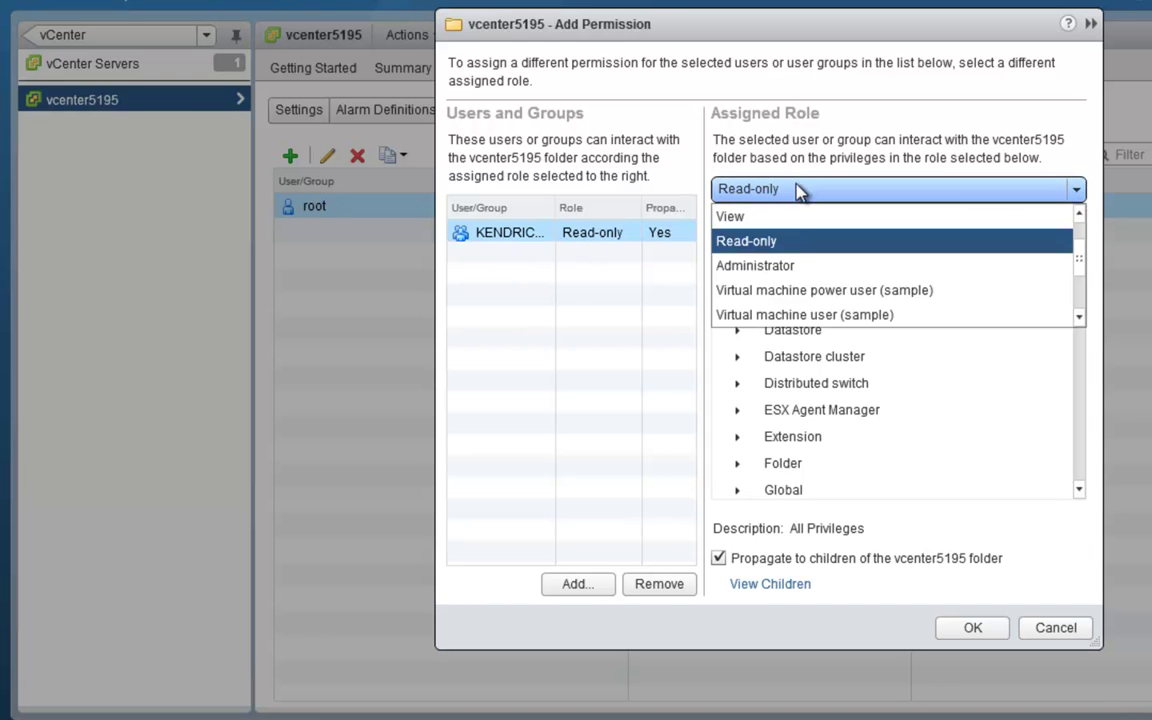
left_click(803, 270)
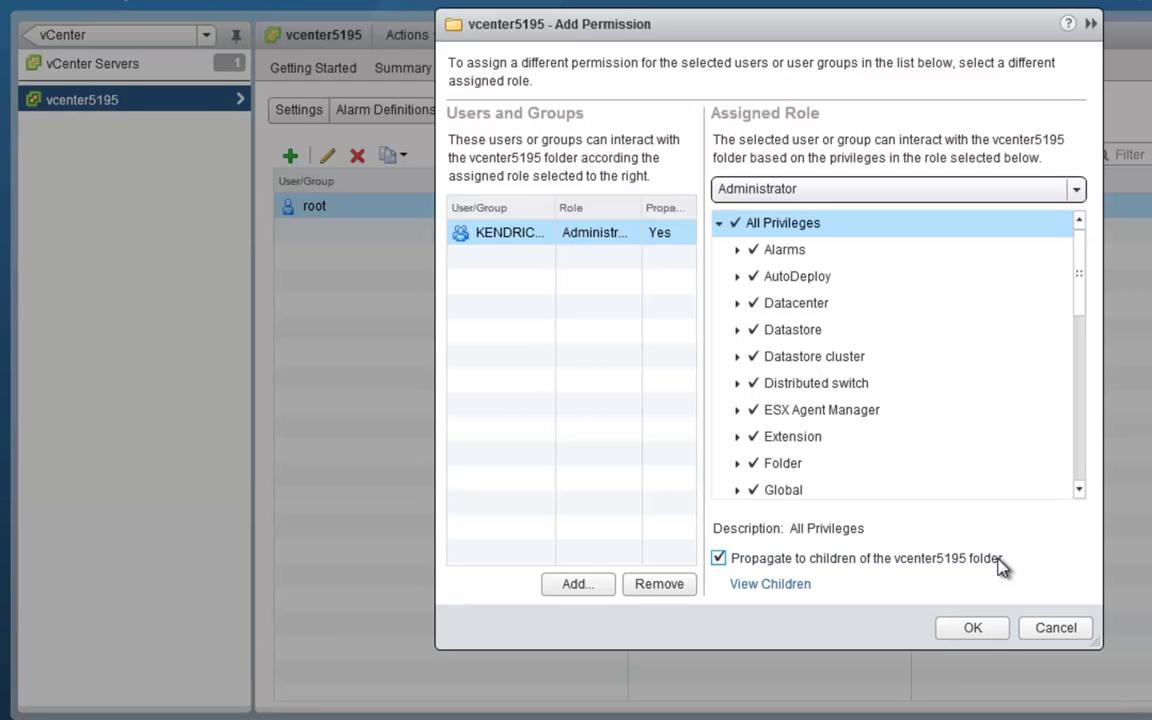
left_click(986, 633)
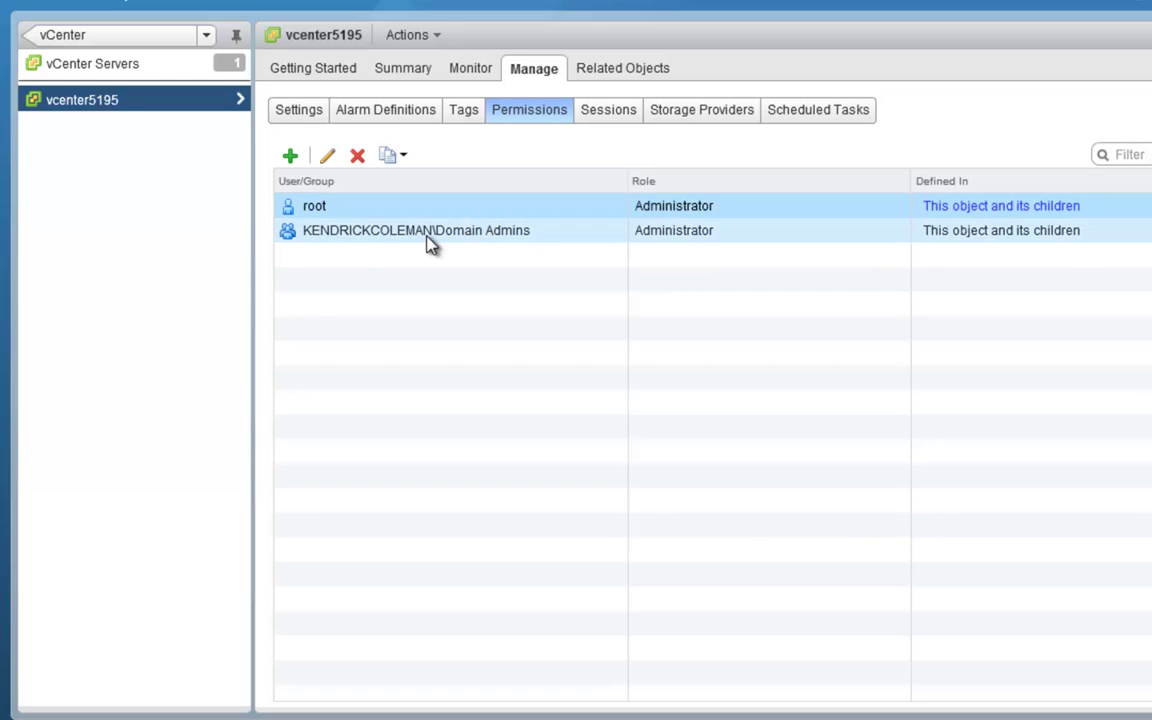
left_click(488, 236)
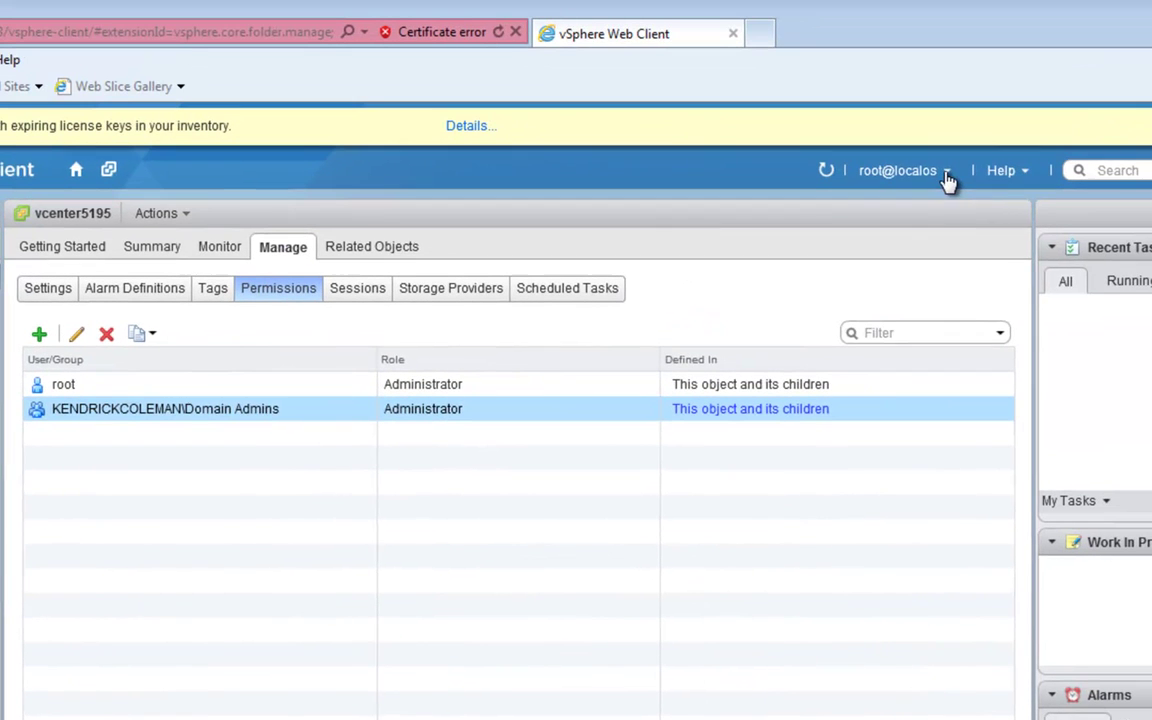
Log out of root@localos, clear the typed user name, and log in using Windows session authentication.
left_click(944, 172)
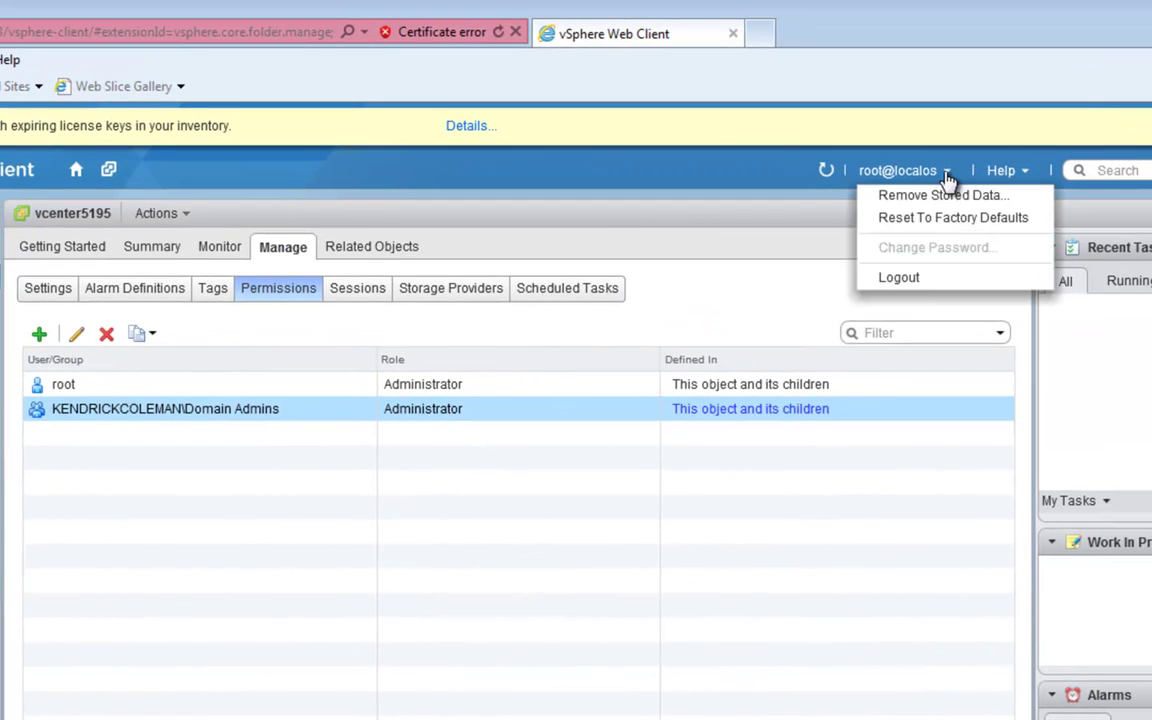
left_click(892, 278)
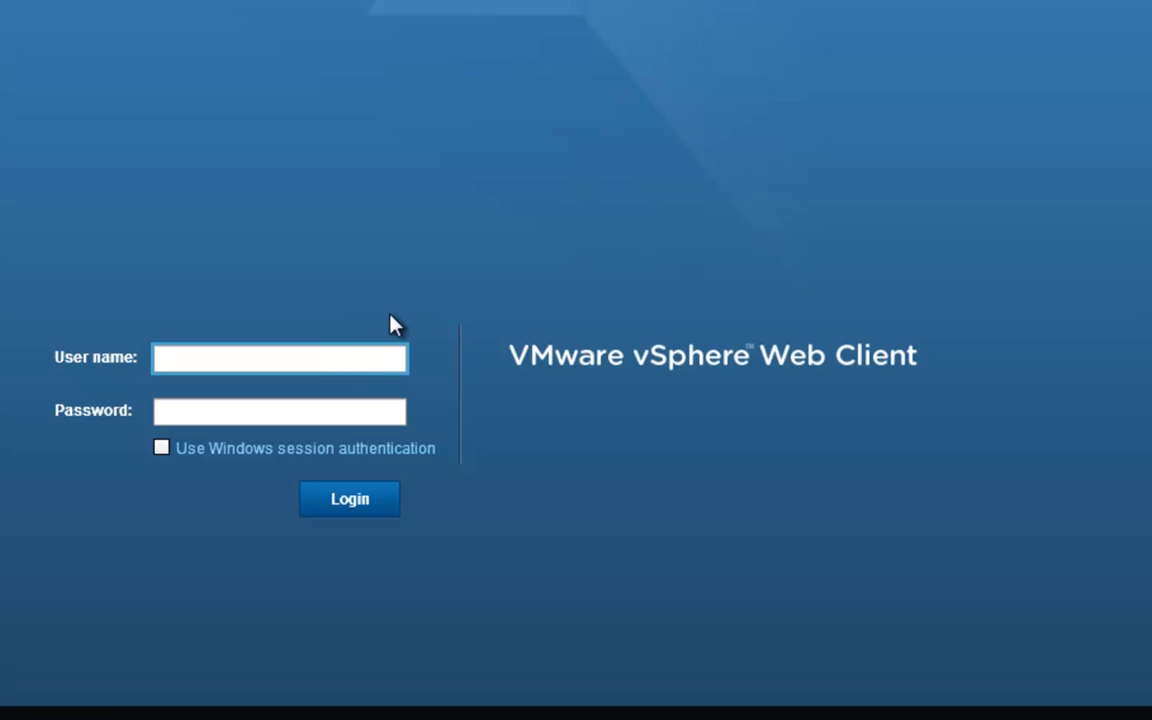
type("KENDRICK")
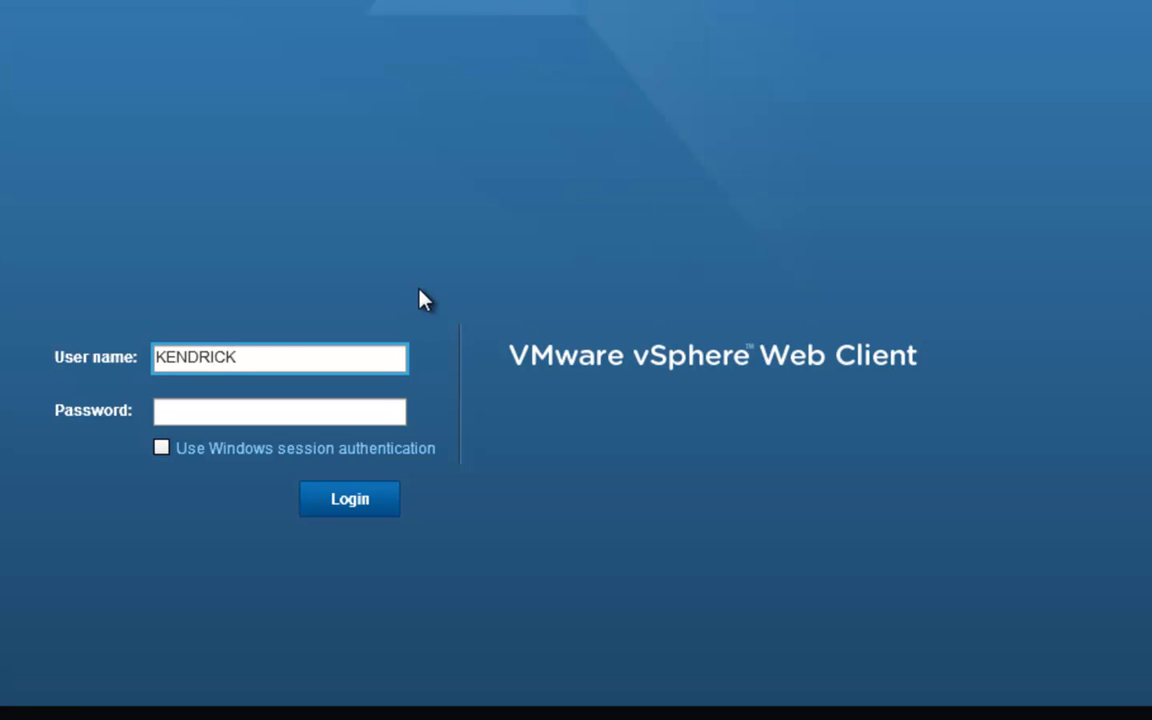
type("COLEMAN\\kcoleman")
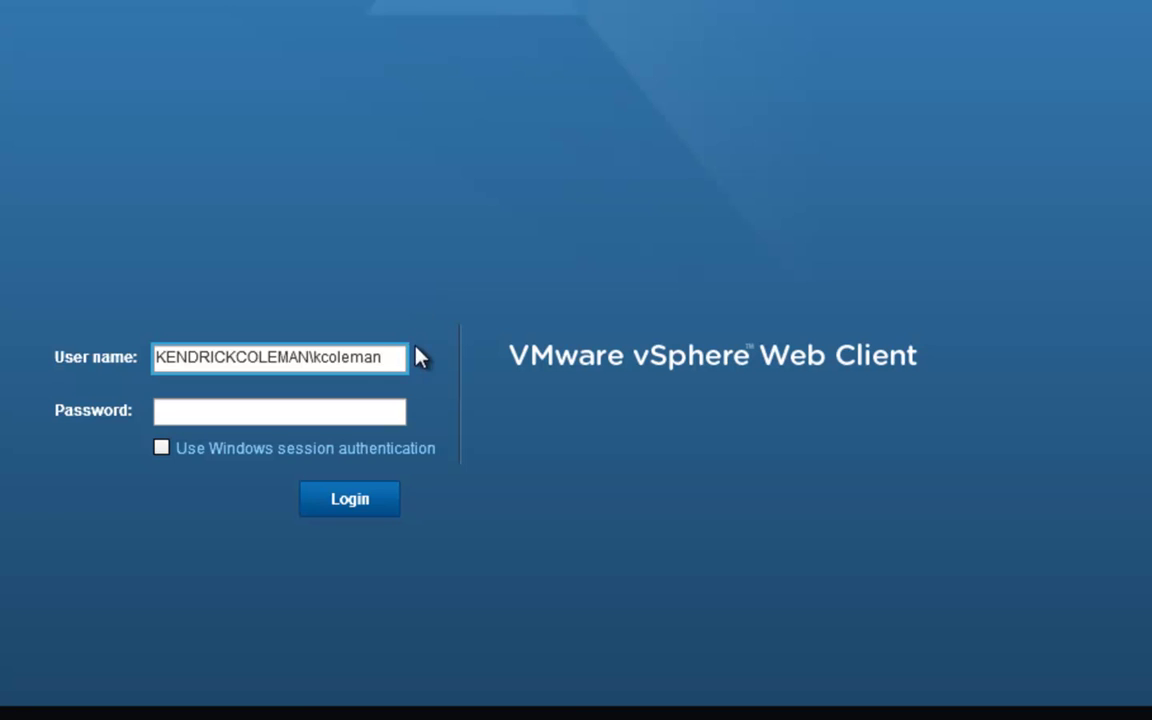
left_click_drag(400, 358, 141, 334)
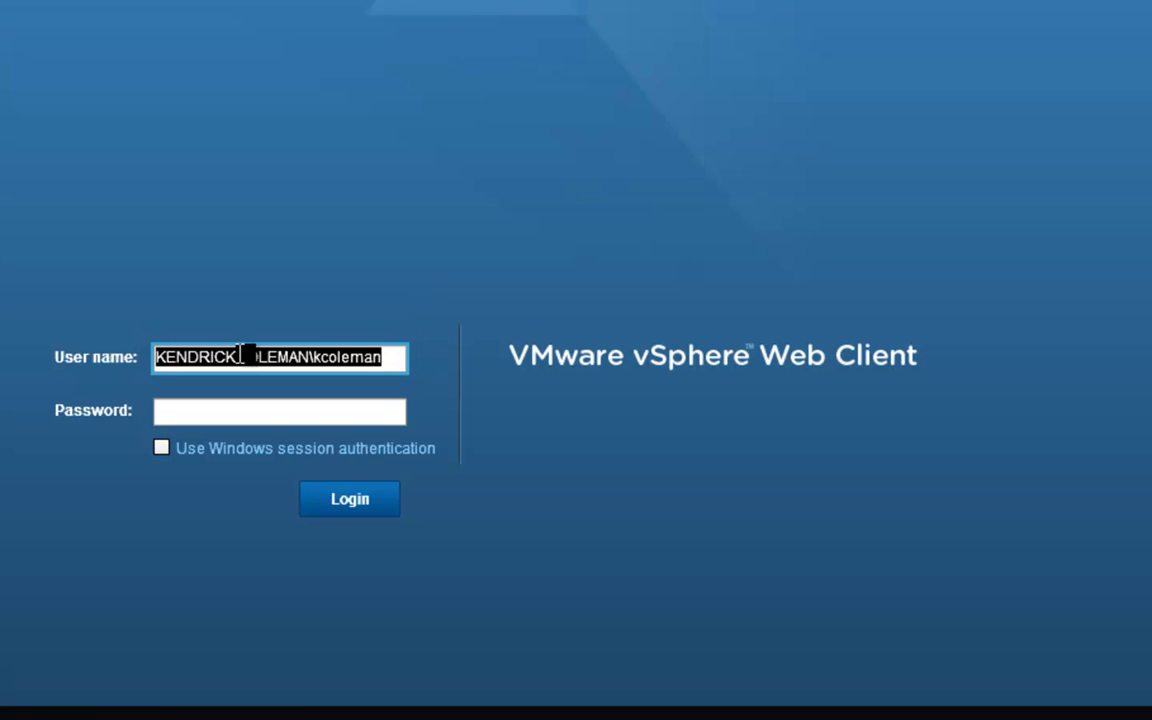
key("BackSpace")
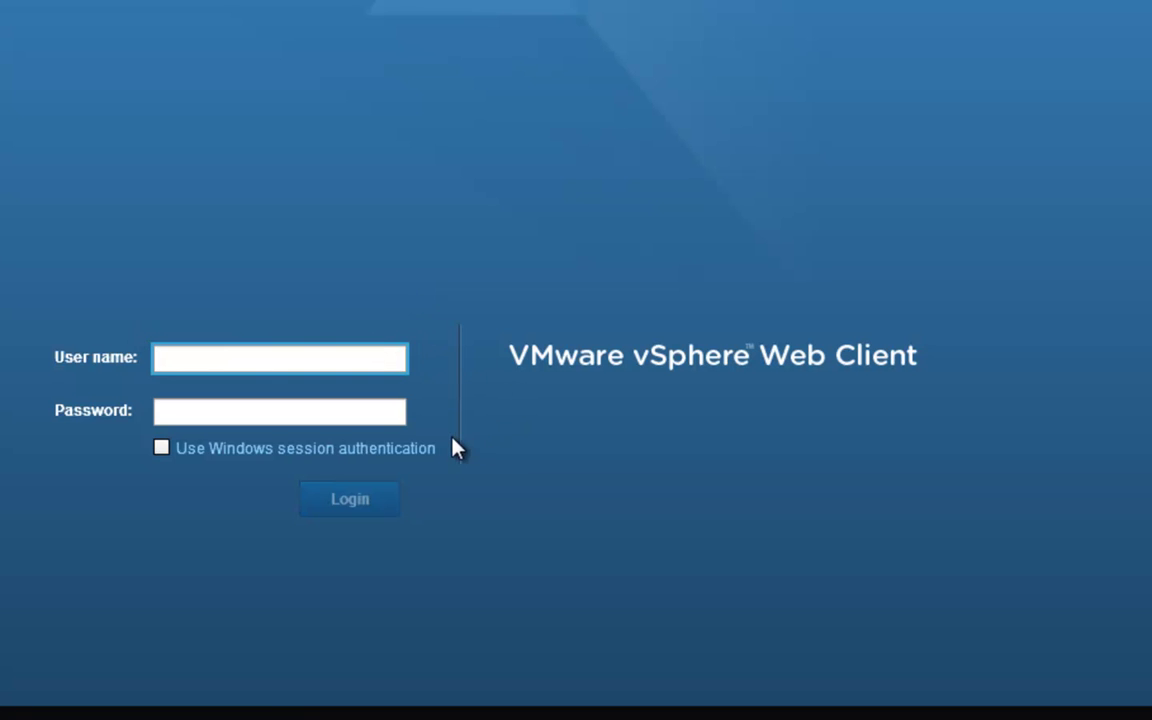
left_click(183, 450)
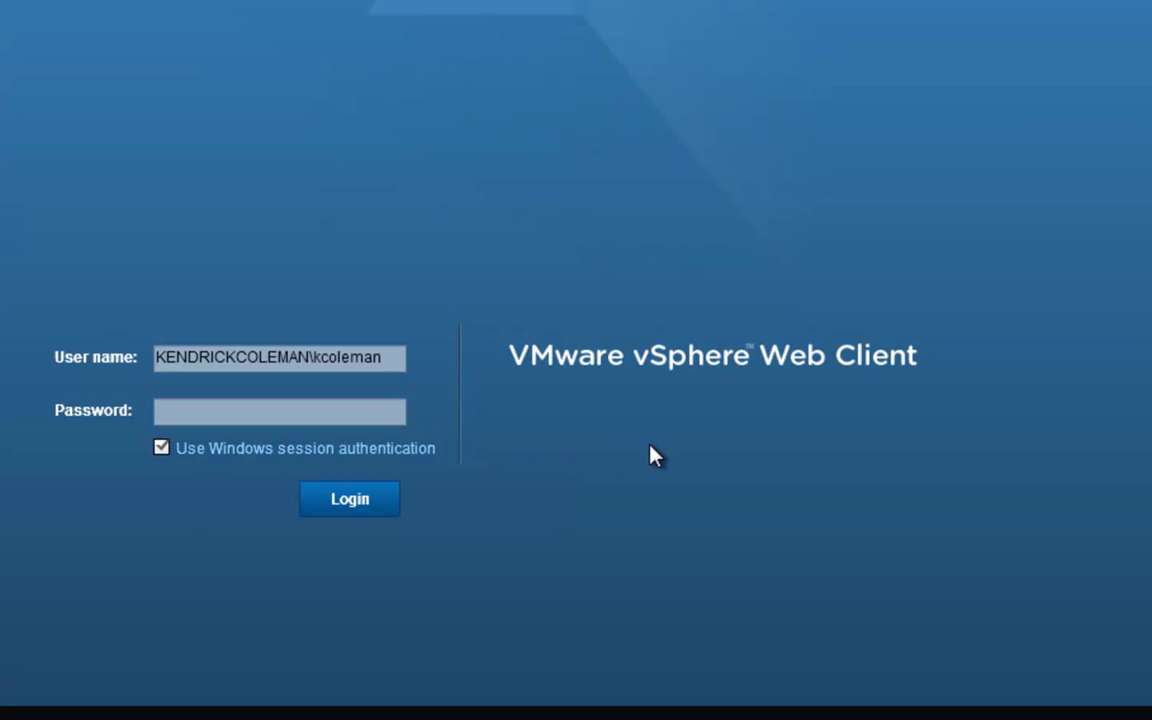
left_click(346, 510)
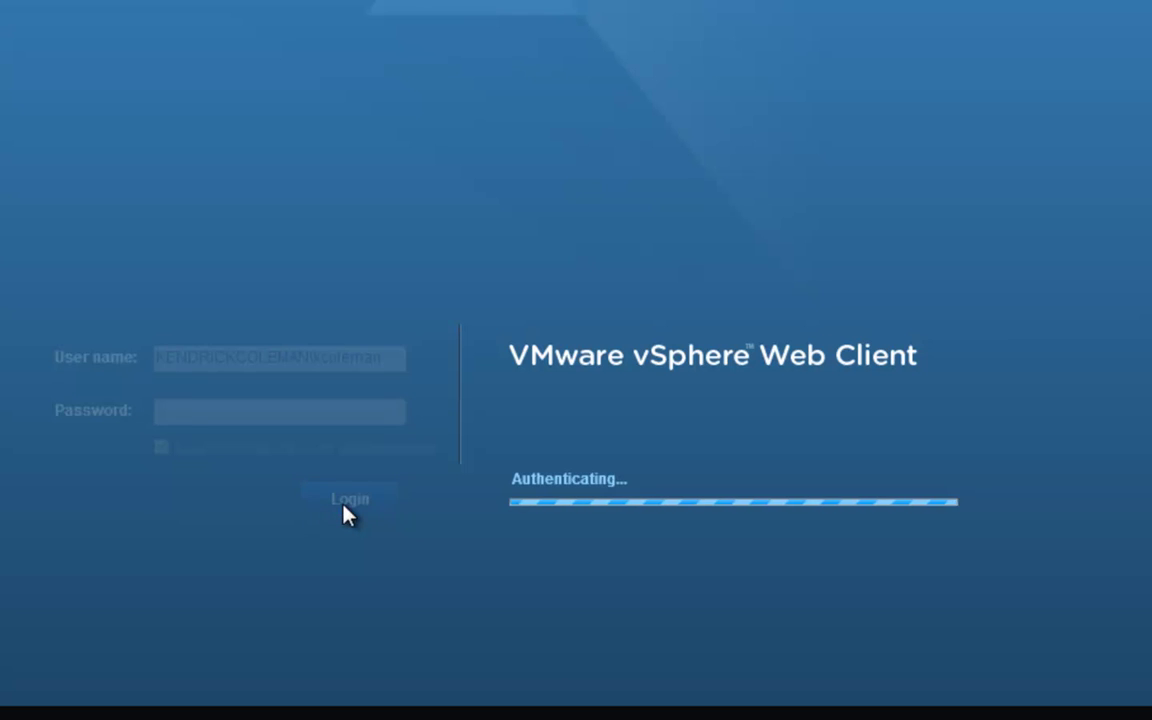